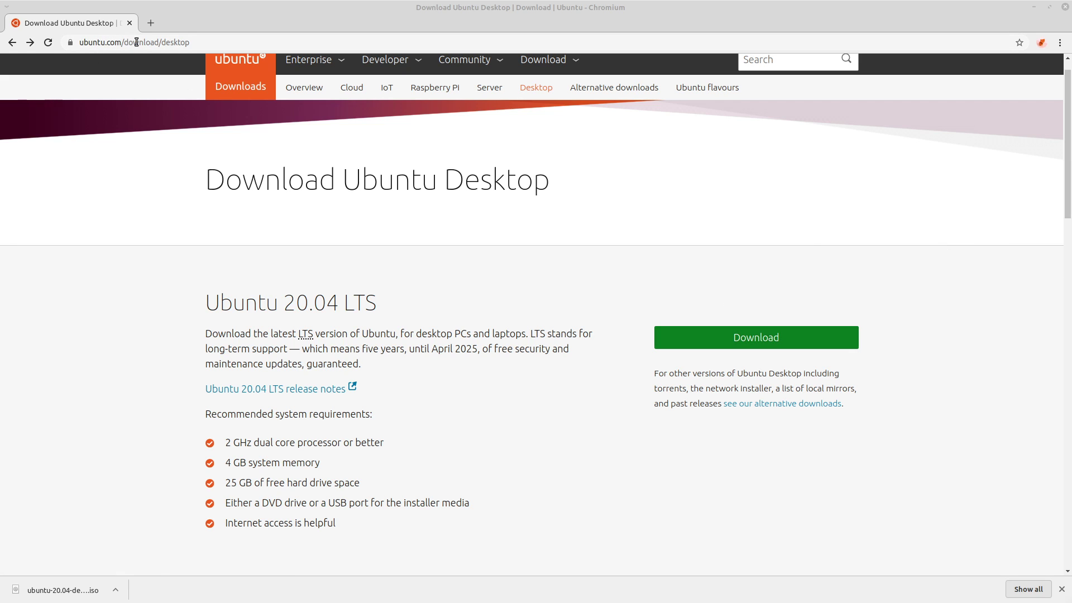
Start downloading the Ubuntu 20.04 desktop ISO via the Download and 'download now' links.
left_click(758, 342)
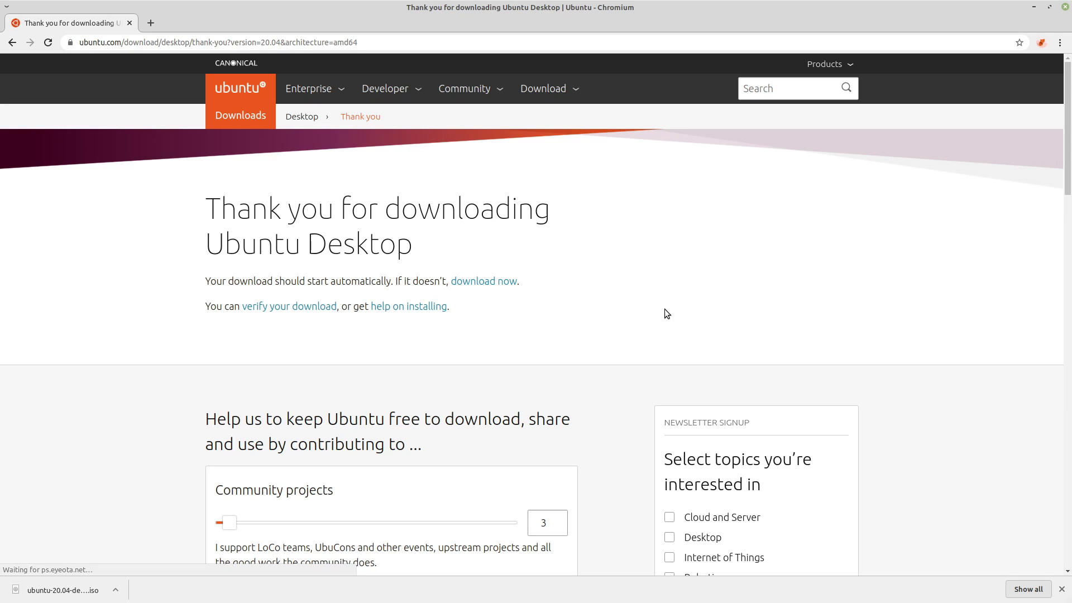
left_click(478, 288)
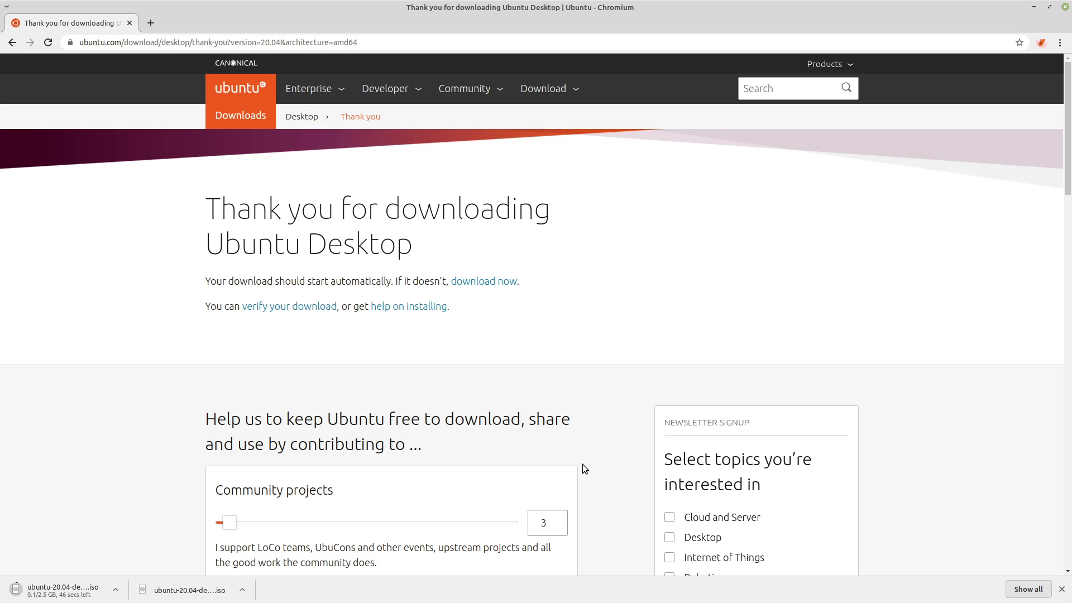
scroll(582, 464, "down", 3)
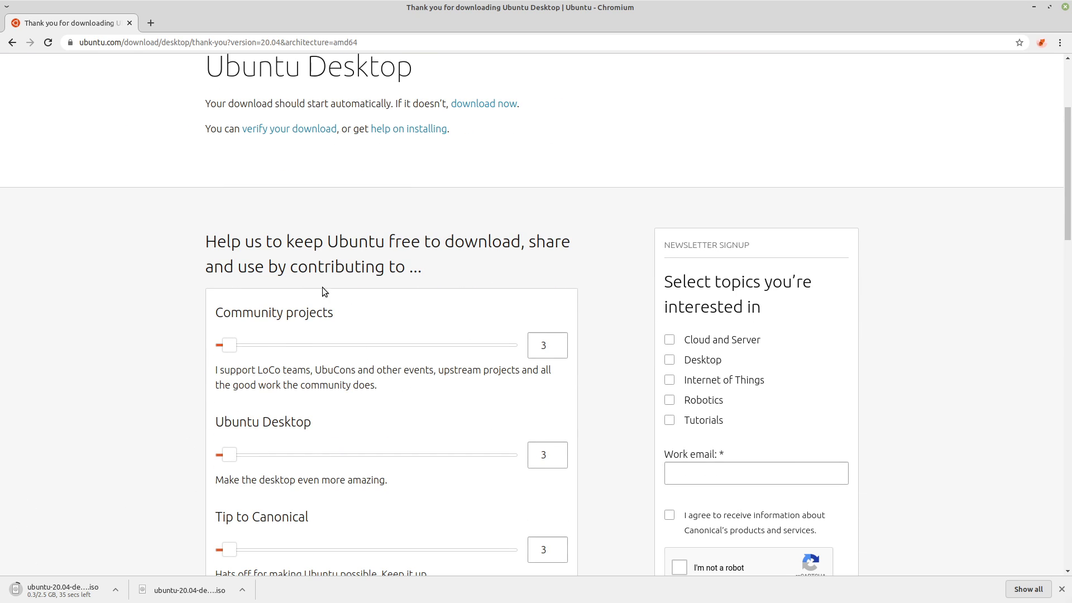
Minimize Chromium and start a new VM named 'Ubuntu', which selects Linux / Ubuntu (64-bit).
left_click(1033, 7)
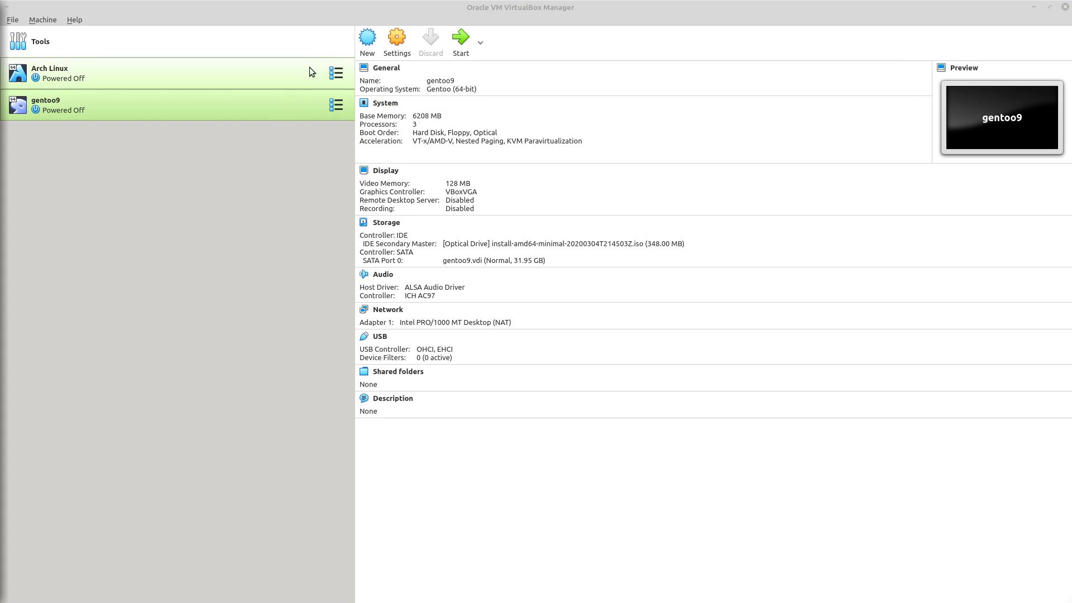
left_click(368, 44)
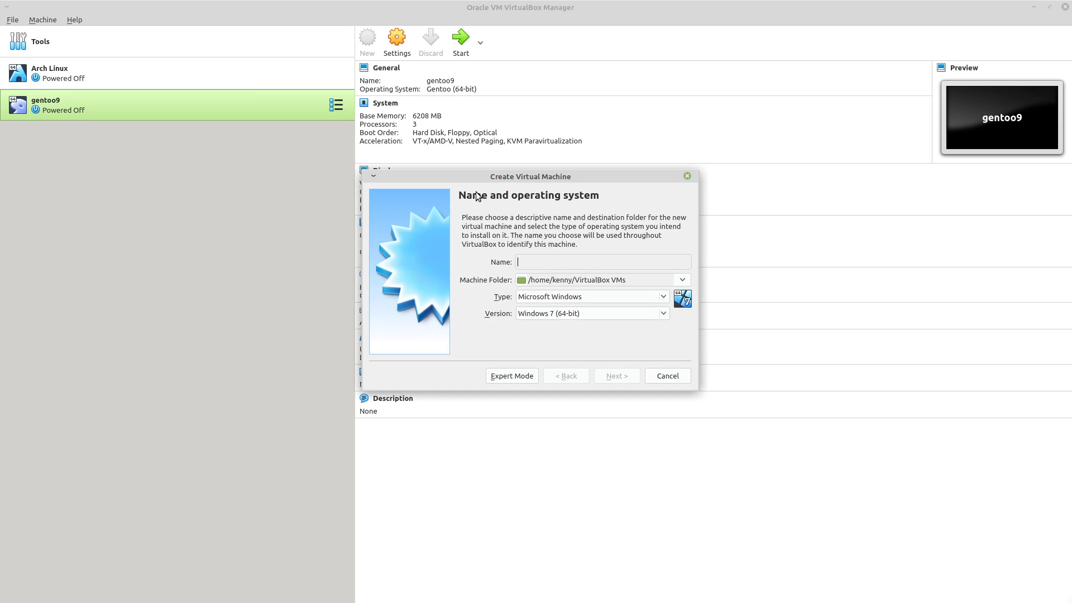
type("Virtual")
key("BackSpace")
key("BackSpace")
key("BackSpace")
key("BackSpace")
key("BackSpace")
key("BackSpace")
key("BackSpace")
type("Ubu")
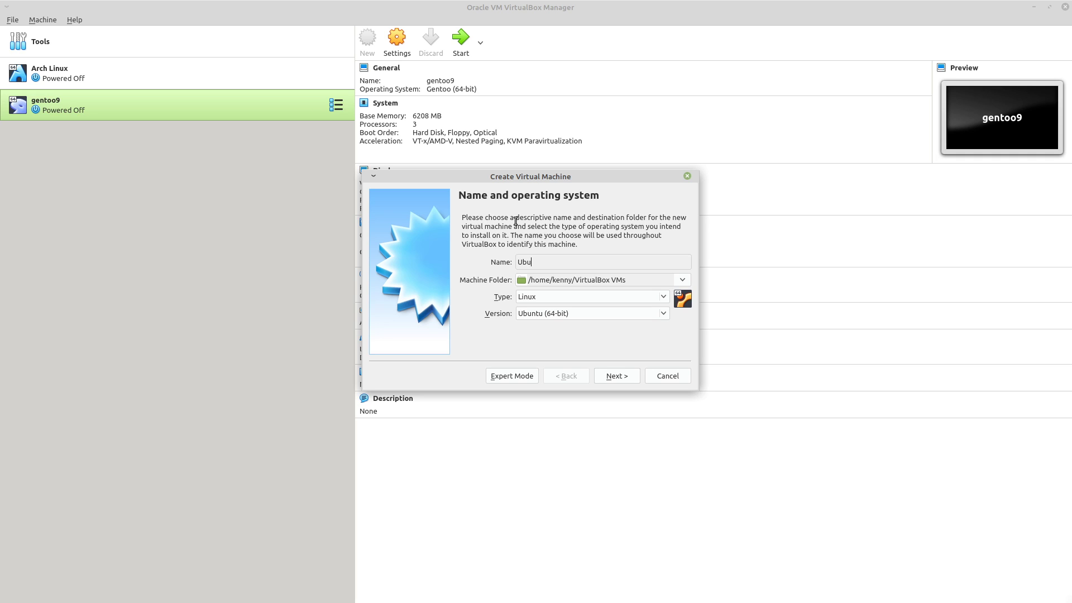
type("ntu")
Set the Ubuntu VM's memory to 4096 MB and continue to the Hard disk page.
left_click(625, 376)
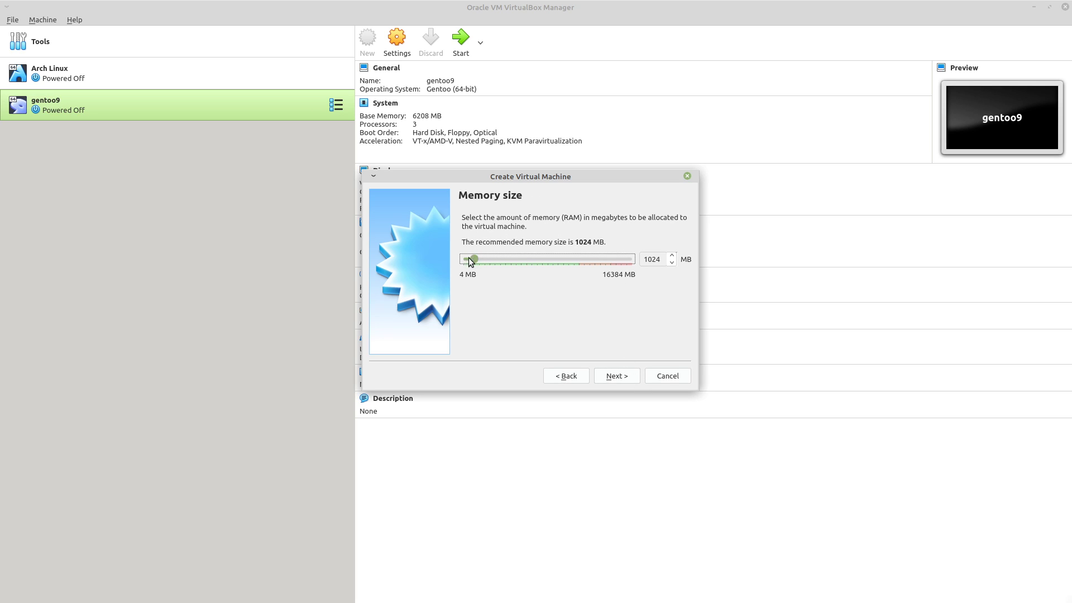
left_click_drag(475, 260, 506, 270)
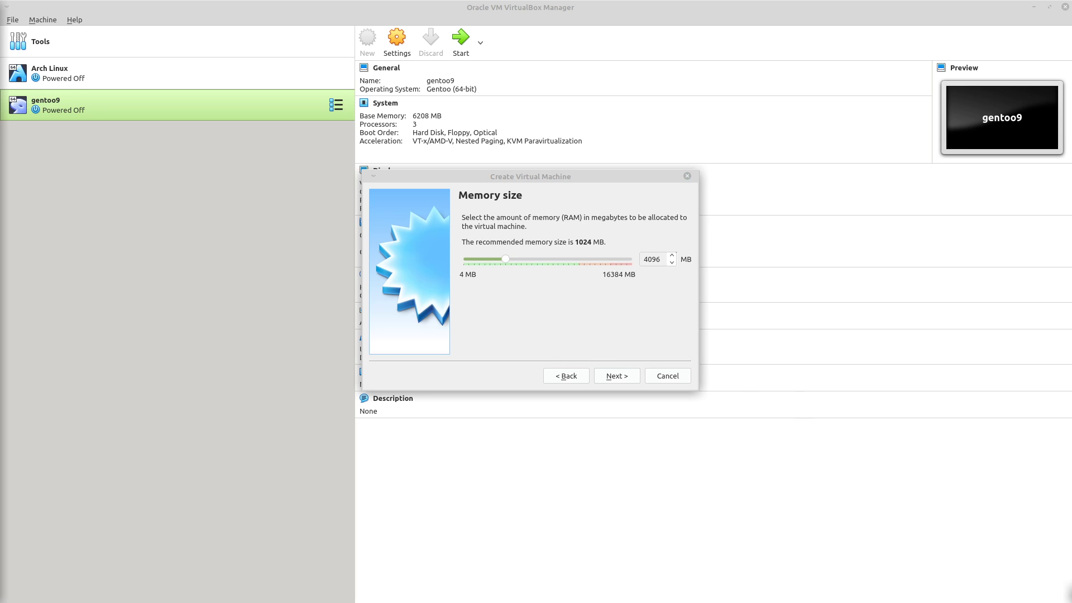
key("alt+Tab")
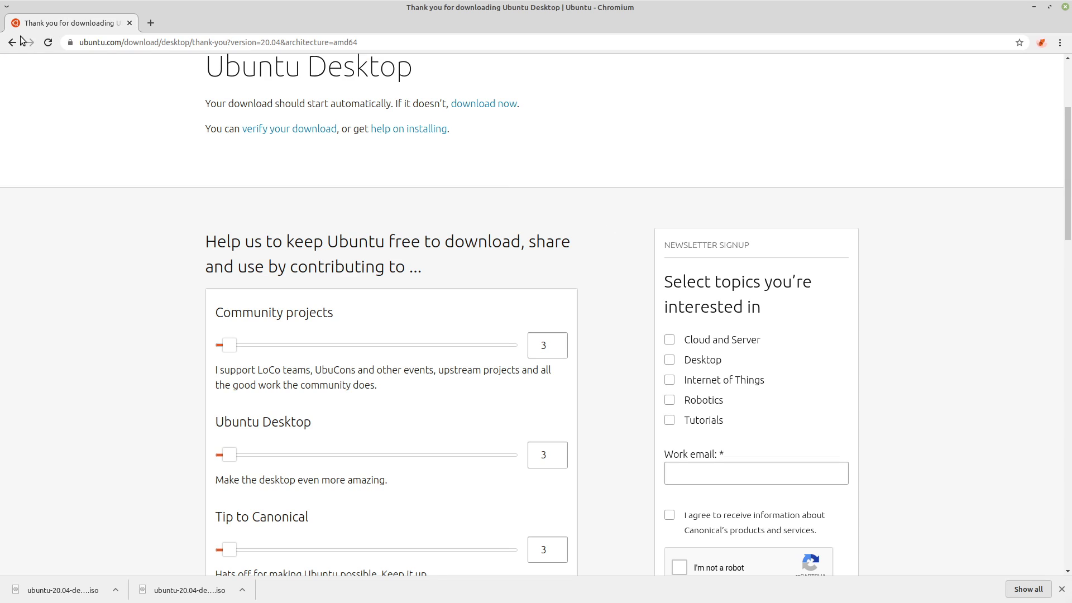
left_click(12, 42)
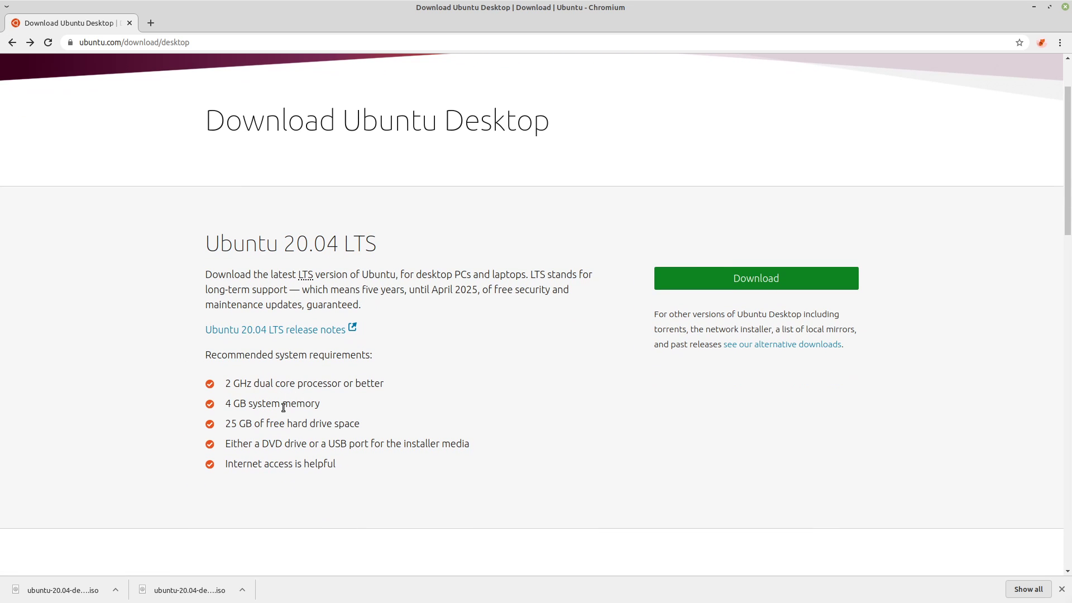
left_click(1036, 6)
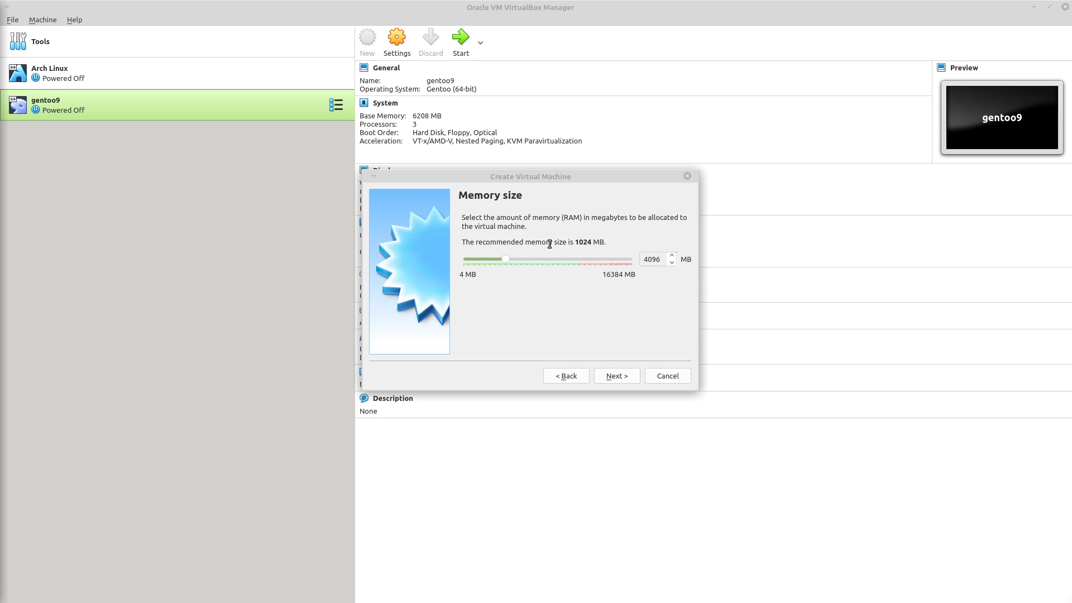
left_click(626, 378)
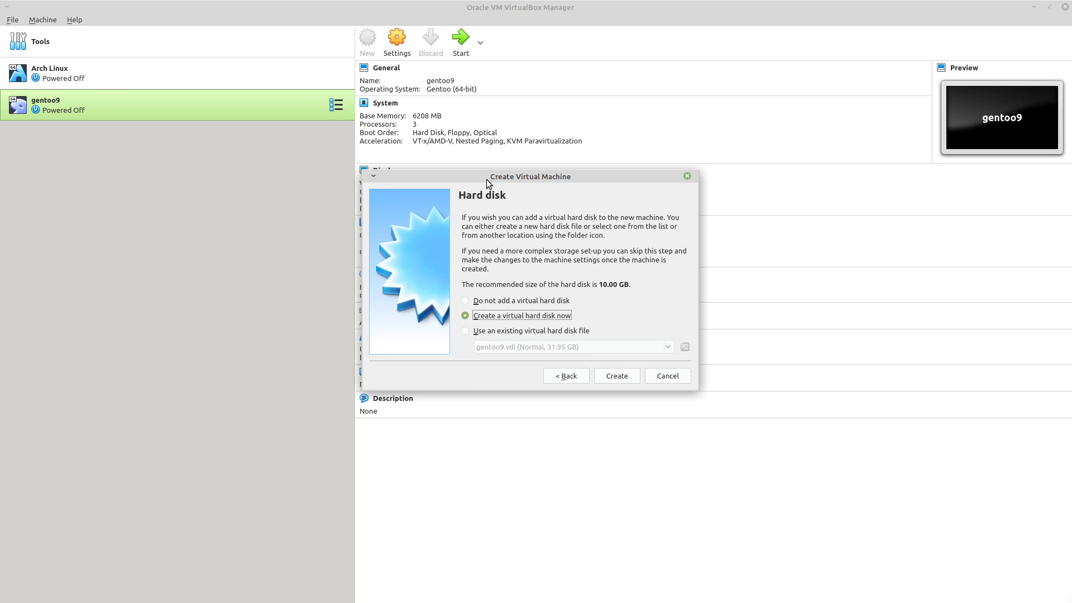
Create a fixed-size VDI virtual hard disk of 31.95 GB for the Ubuntu VM.
left_click(631, 378)
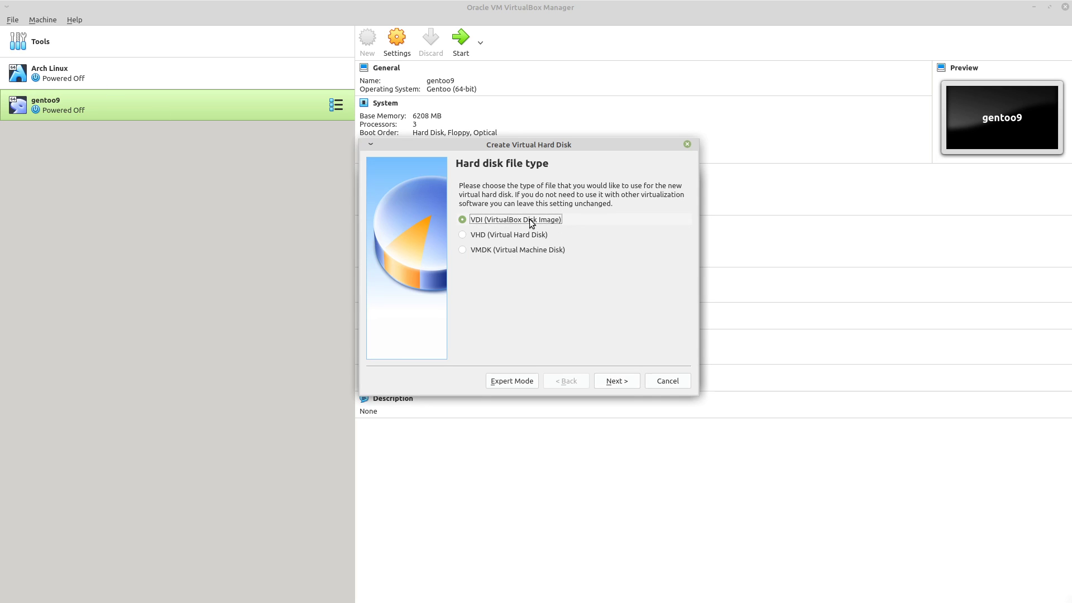
left_click(625, 381)
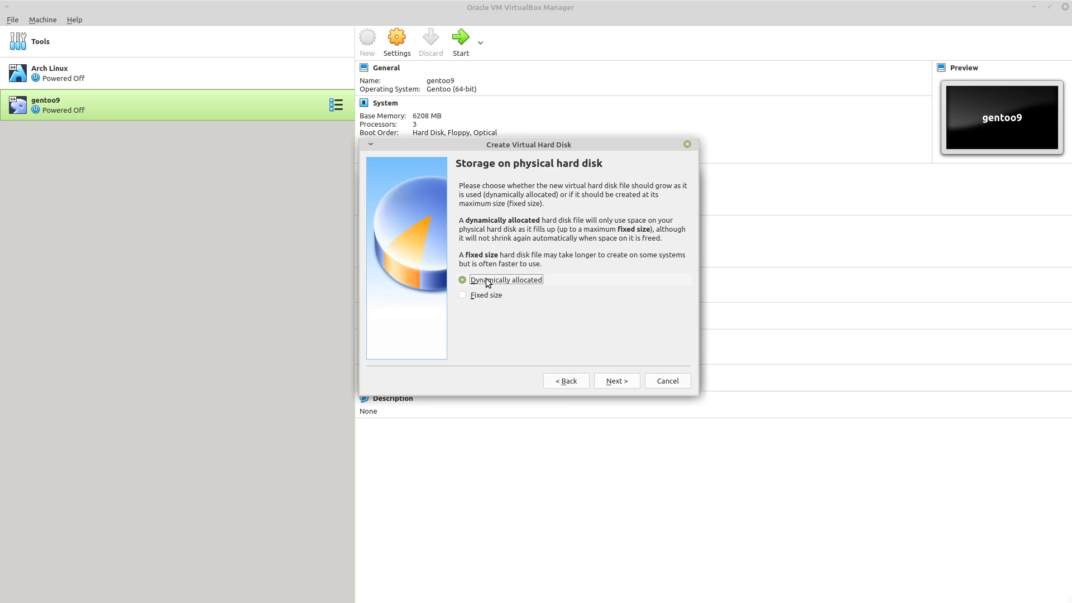
left_click(482, 301)
left_click(629, 384)
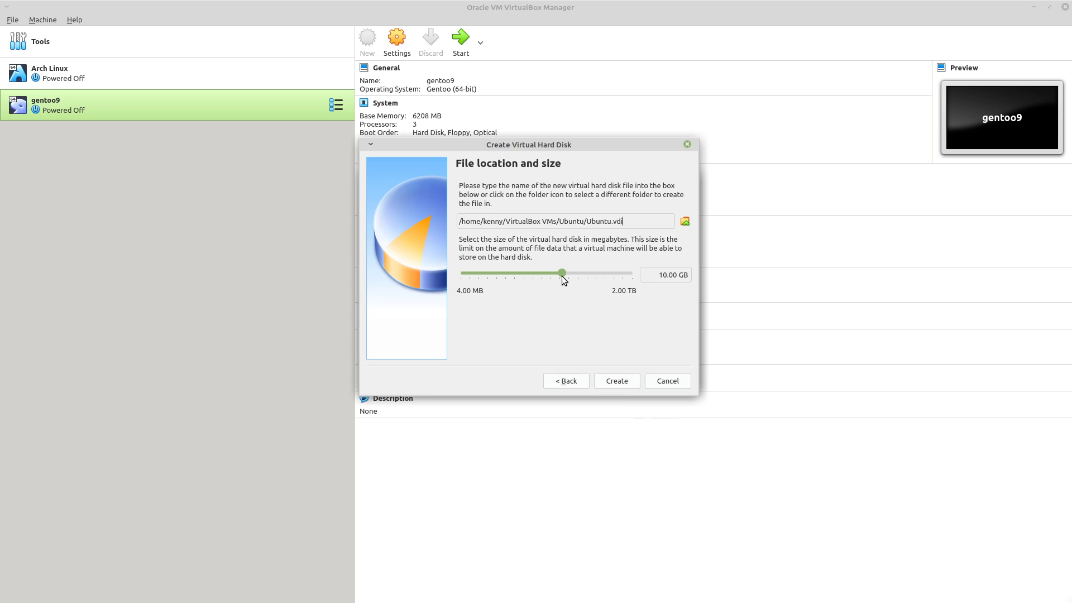
left_click_drag(563, 276, 577, 277)
left_click(619, 384)
In the Ubuntu VM's System settings, give the processor 2 CPUs.
left_click(396, 41)
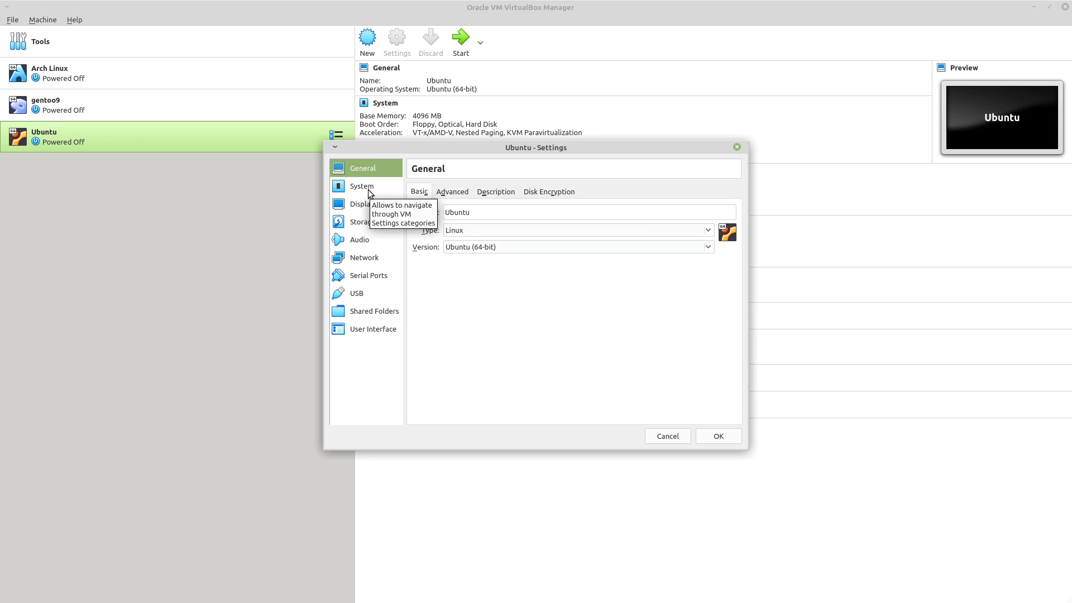
left_click(363, 186)
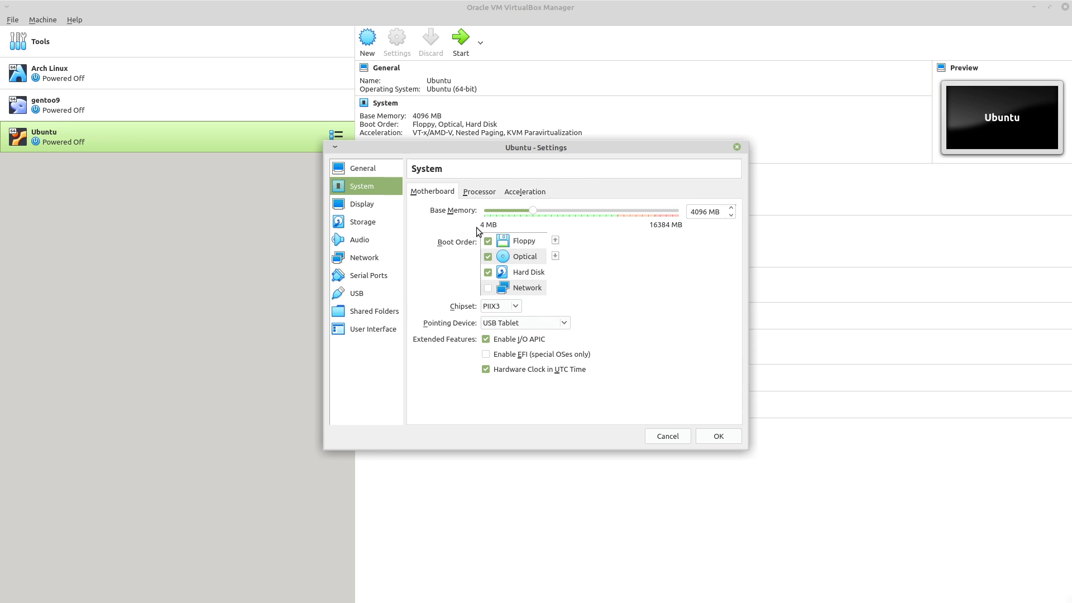
left_click(478, 193)
left_click_drag(484, 210, 509, 214)
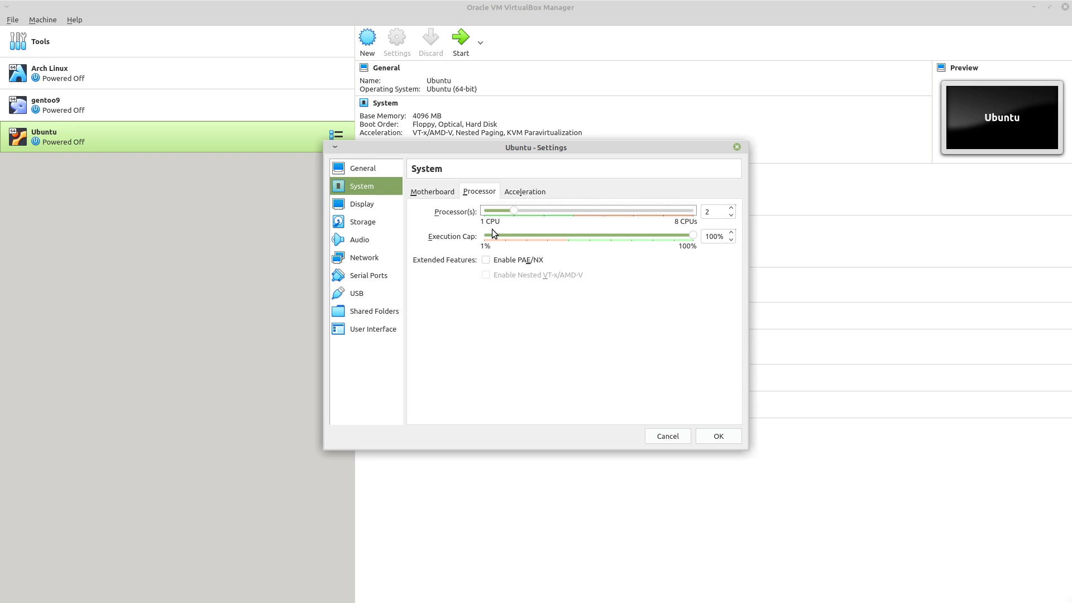
Move Hard Disk to the top of the Motherboard boot order.
left_click(444, 192)
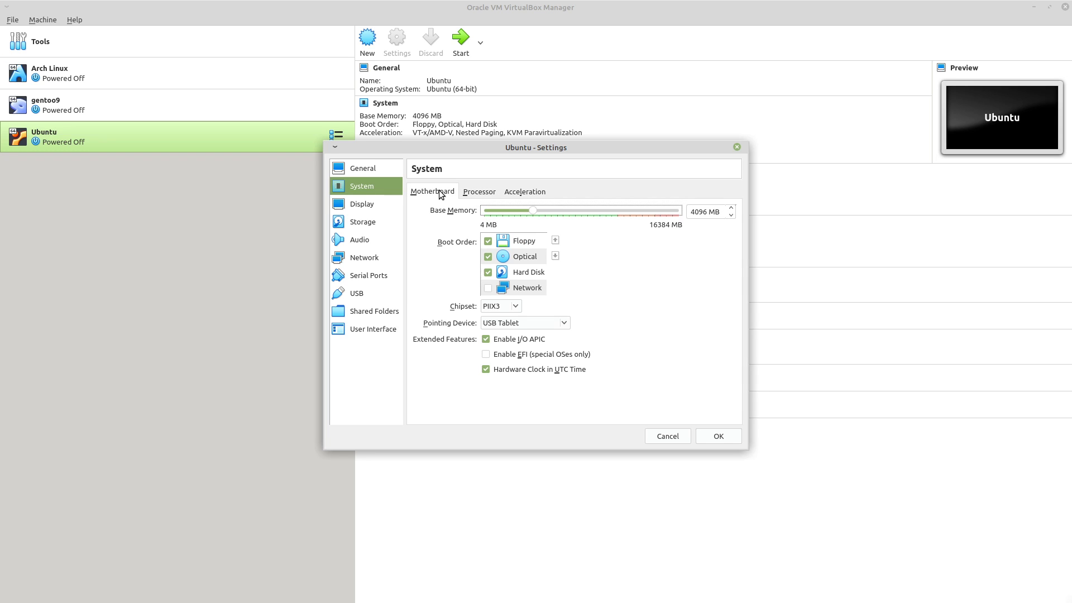
left_click(530, 273)
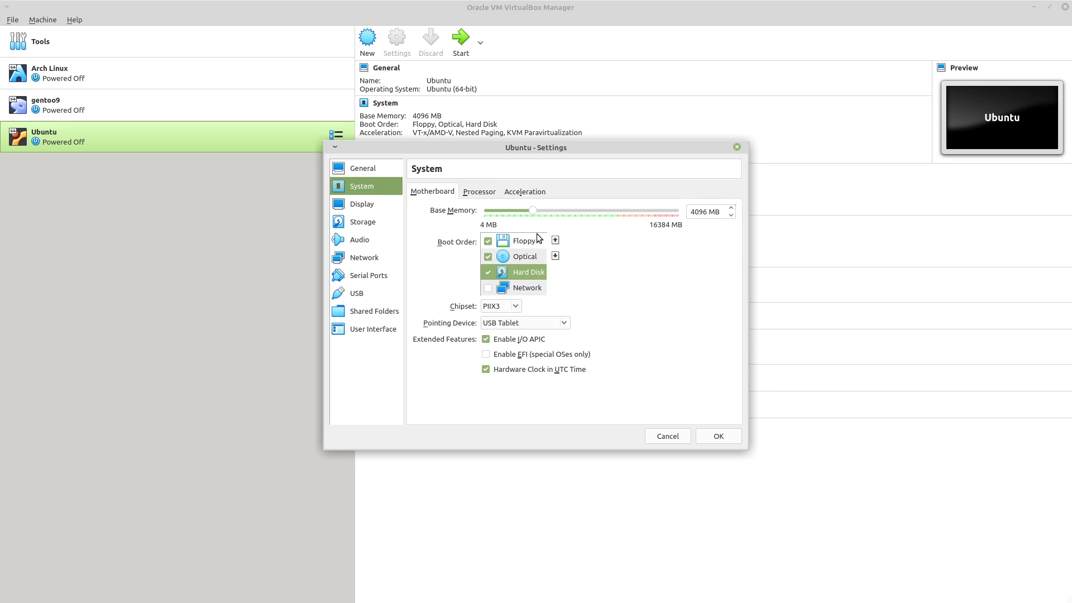
left_click(555, 240)
left_click(556, 240)
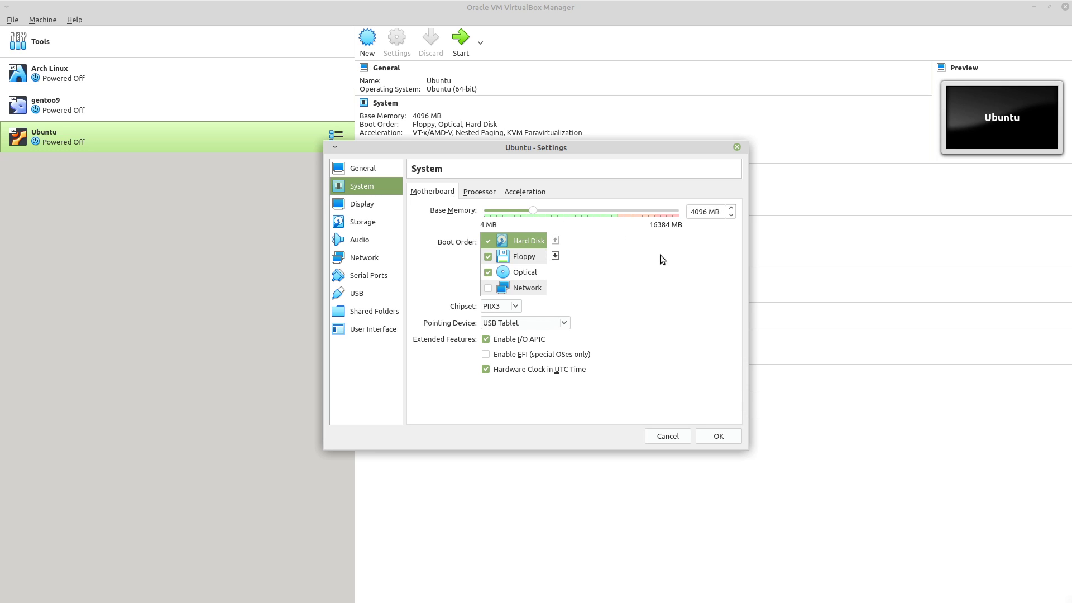
Raise video memory to 128 MB and switch the graphics controller to VBoxVGA.
left_click(369, 204)
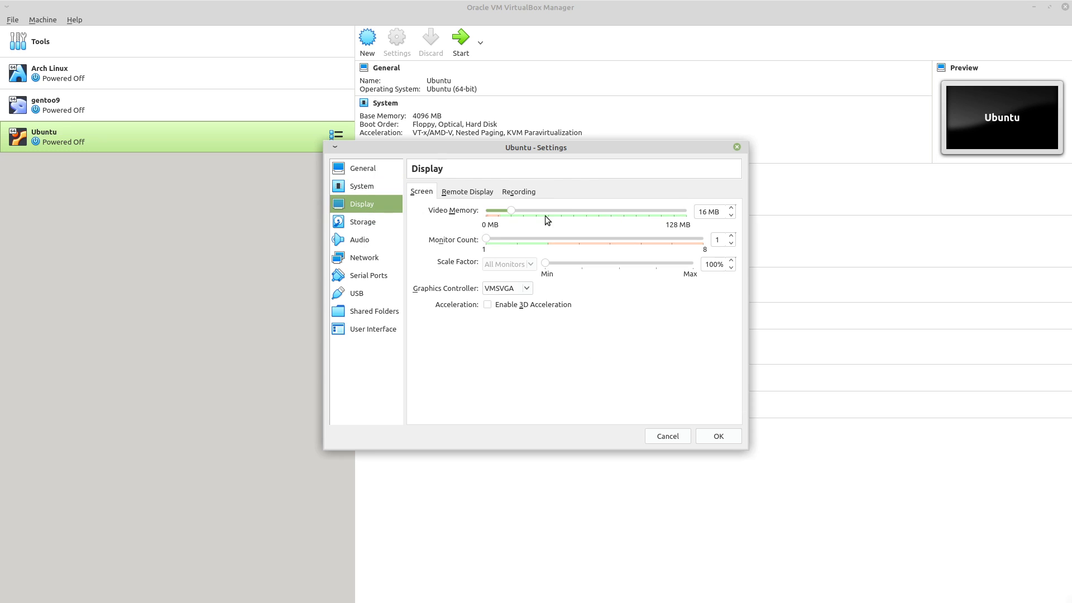
left_click_drag(512, 211, 878, 243)
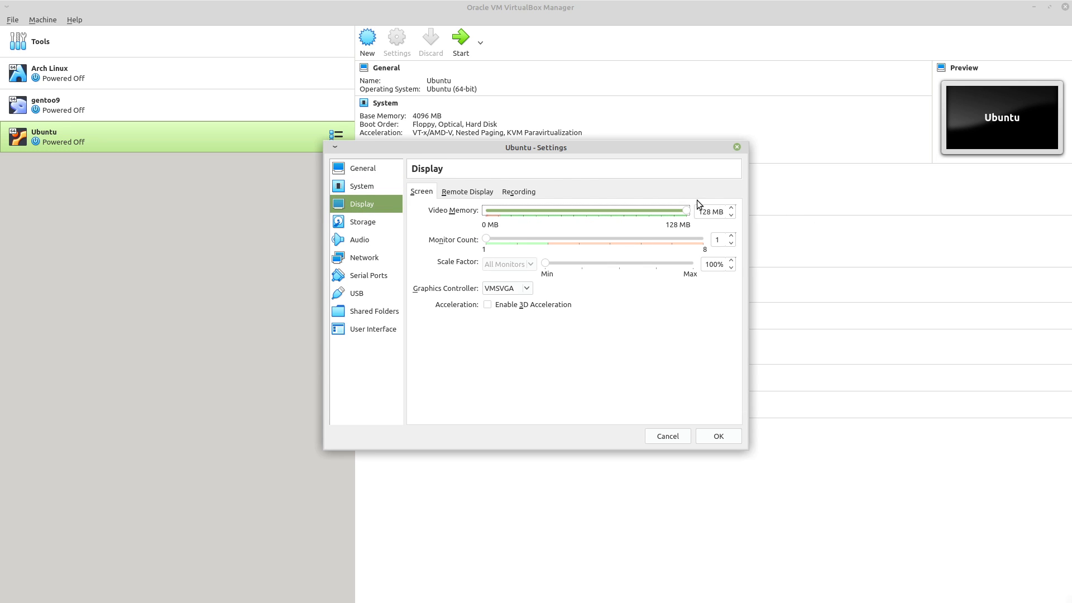
left_click(505, 289)
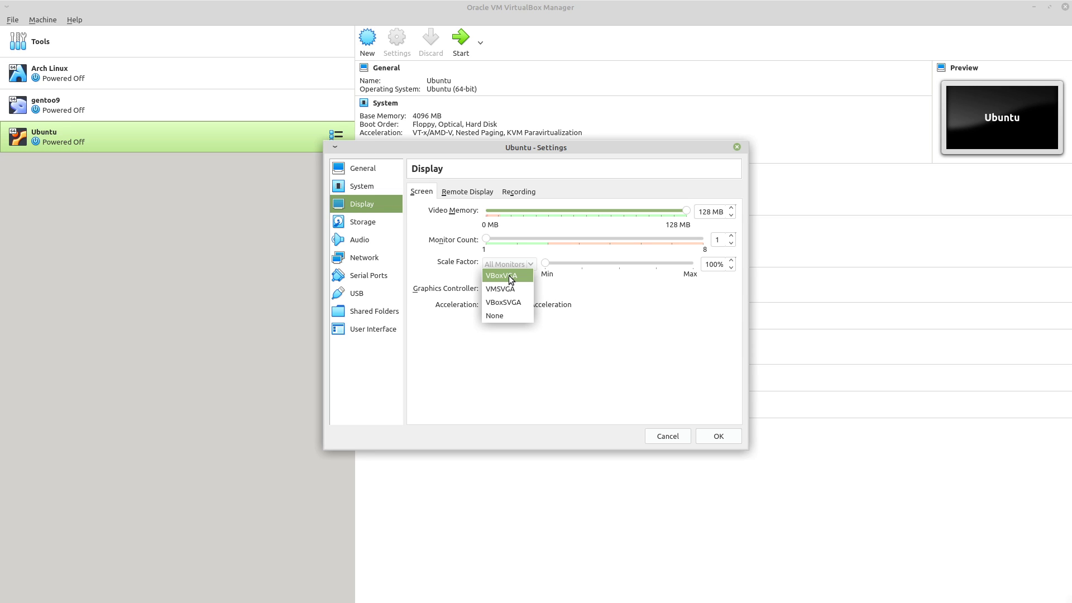
left_click(510, 276)
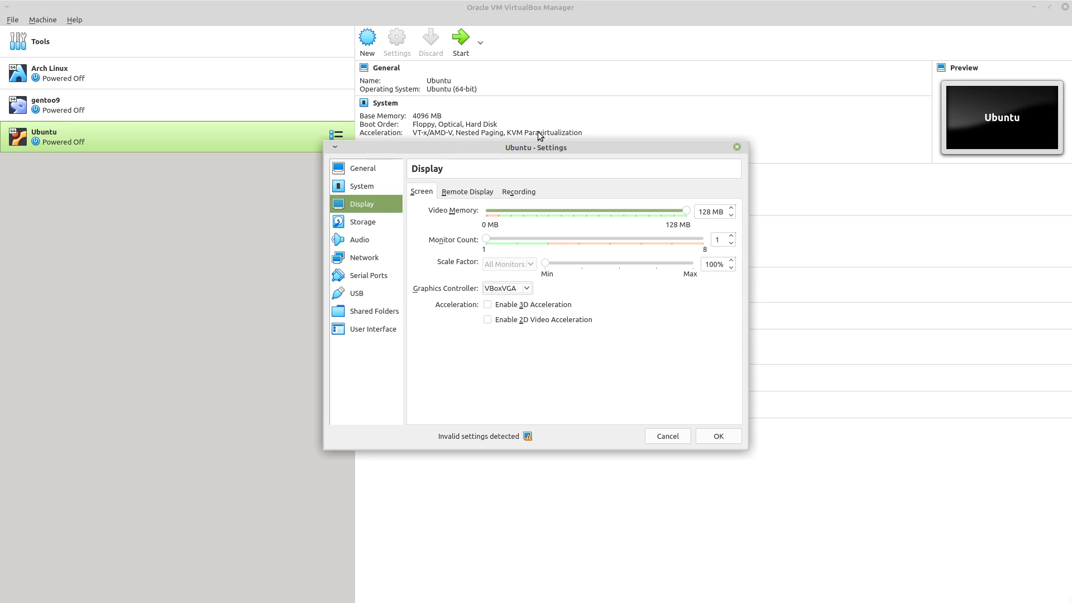
Insert ubuntu-20.04-desktop-amd64.iso into the empty optical drive, save the settings, and start the VM.
left_click(373, 226)
left_click(424, 216)
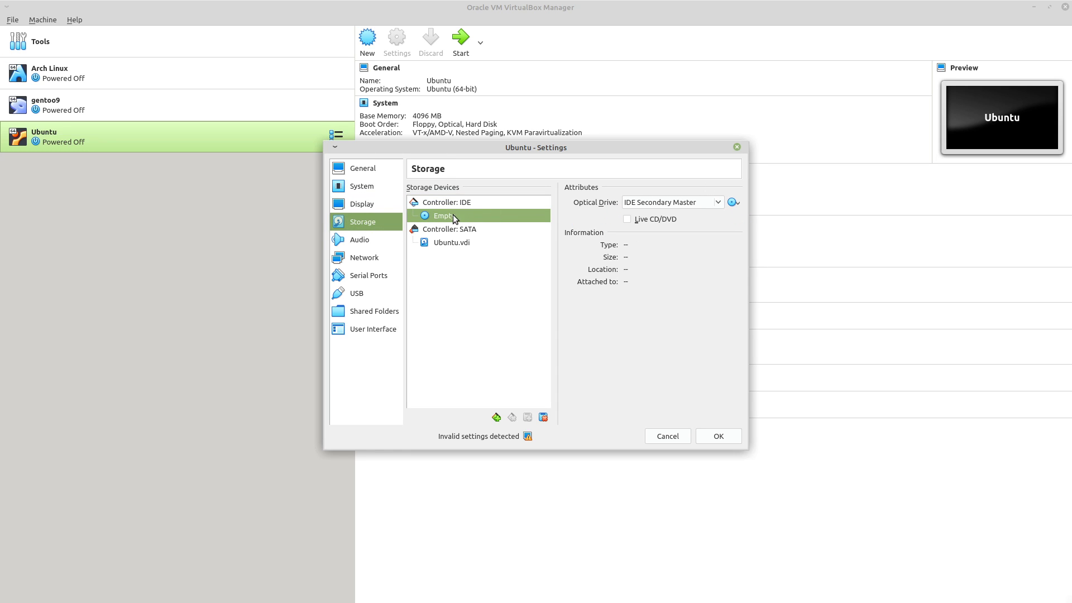
left_click(735, 203)
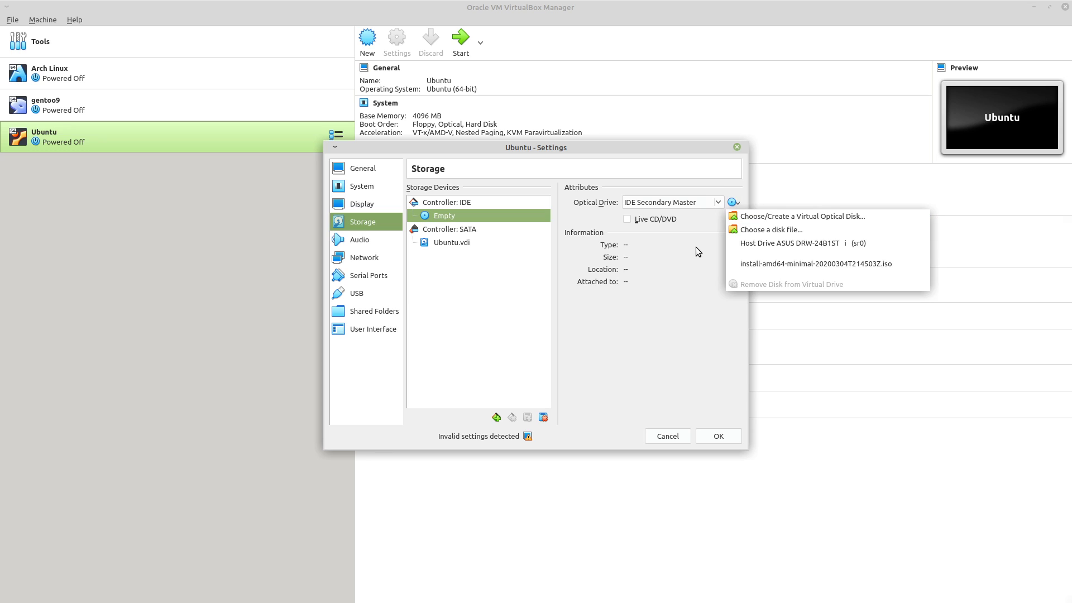
left_click(771, 230)
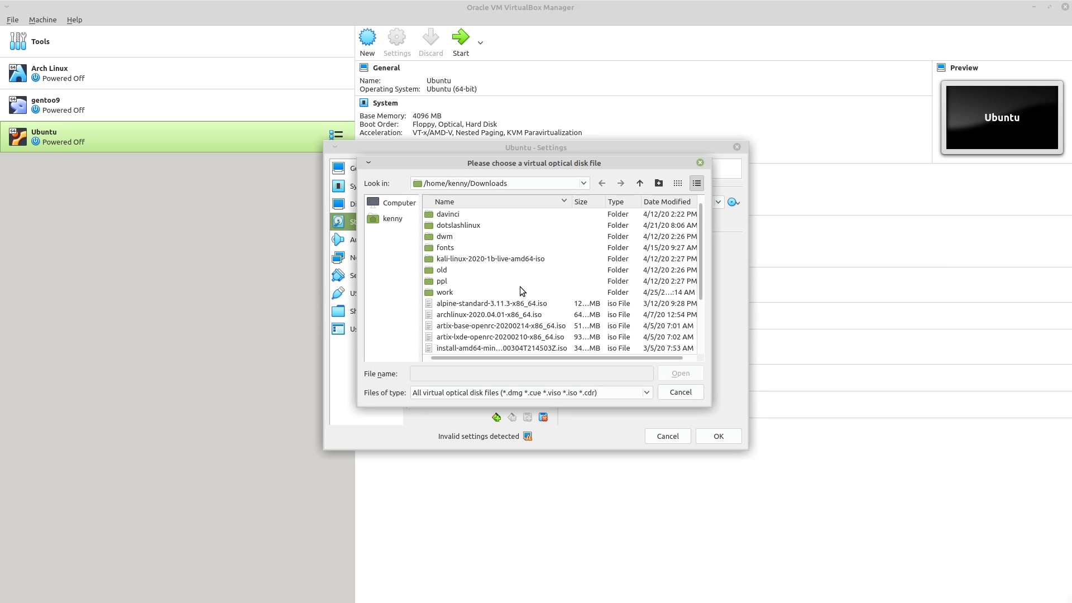
scroll(520, 288, "down", 1)
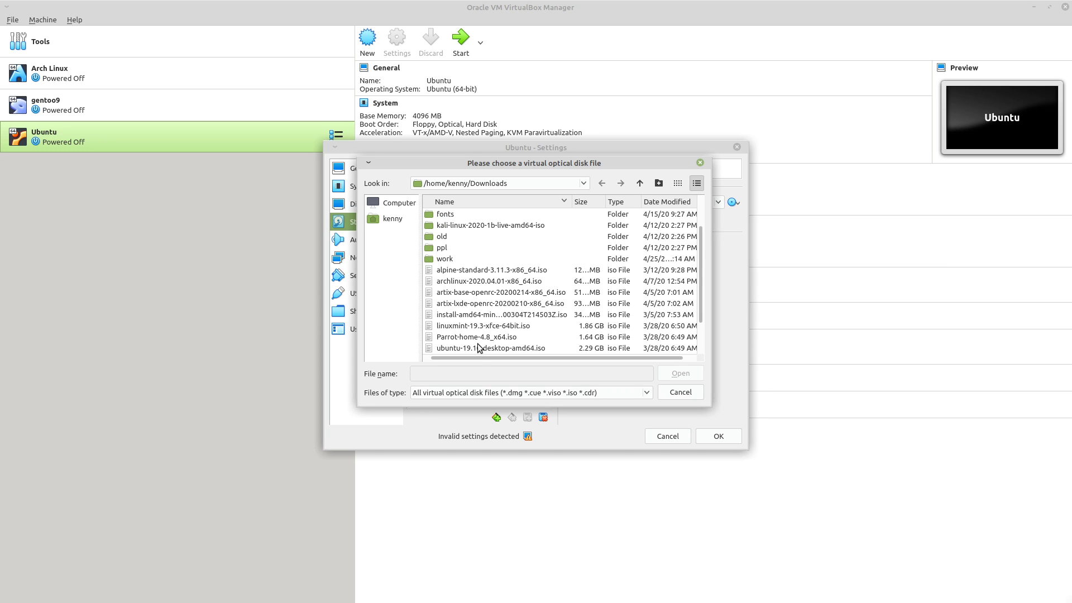
scroll(471, 318, "down", 1)
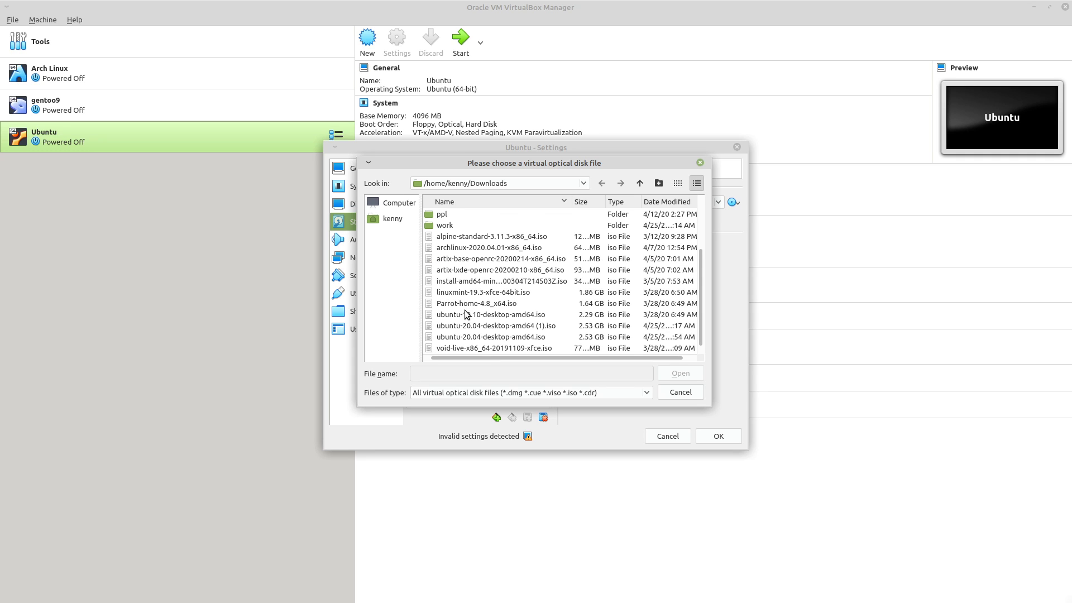
double_click(478, 336)
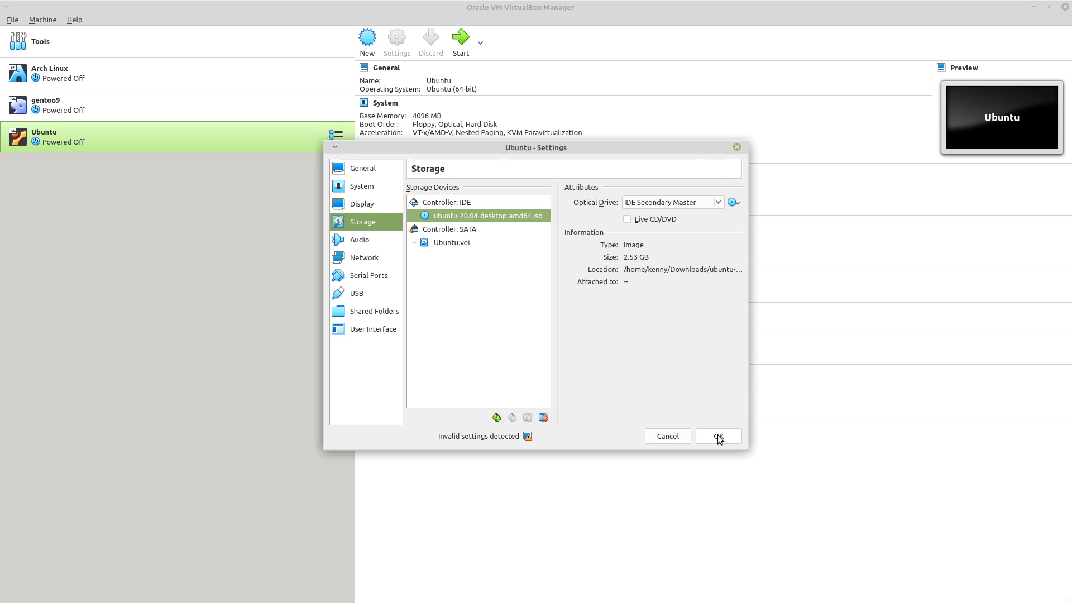
left_click(719, 437)
left_click(467, 49)
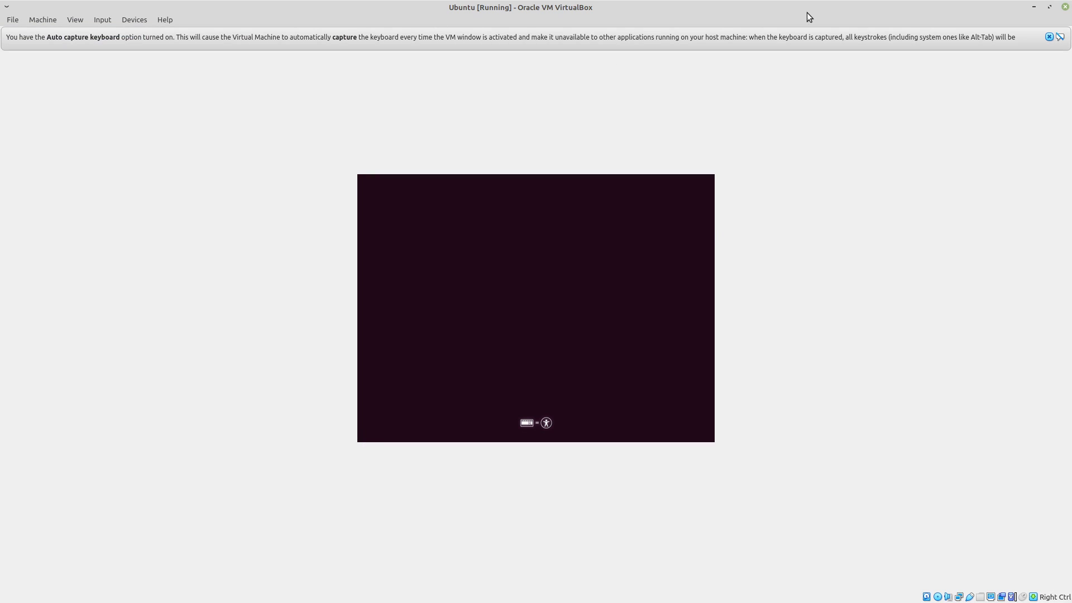
Dismiss the keyboard auto-capture and mouse pointer integration notices while the installer boots.
left_click(1048, 37)
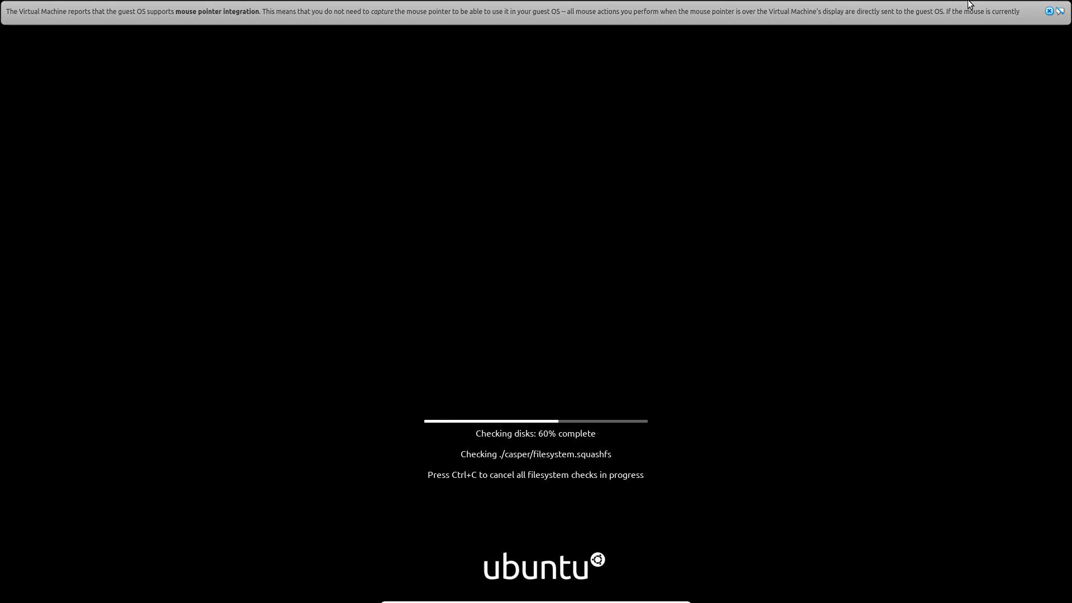
left_click(1048, 12)
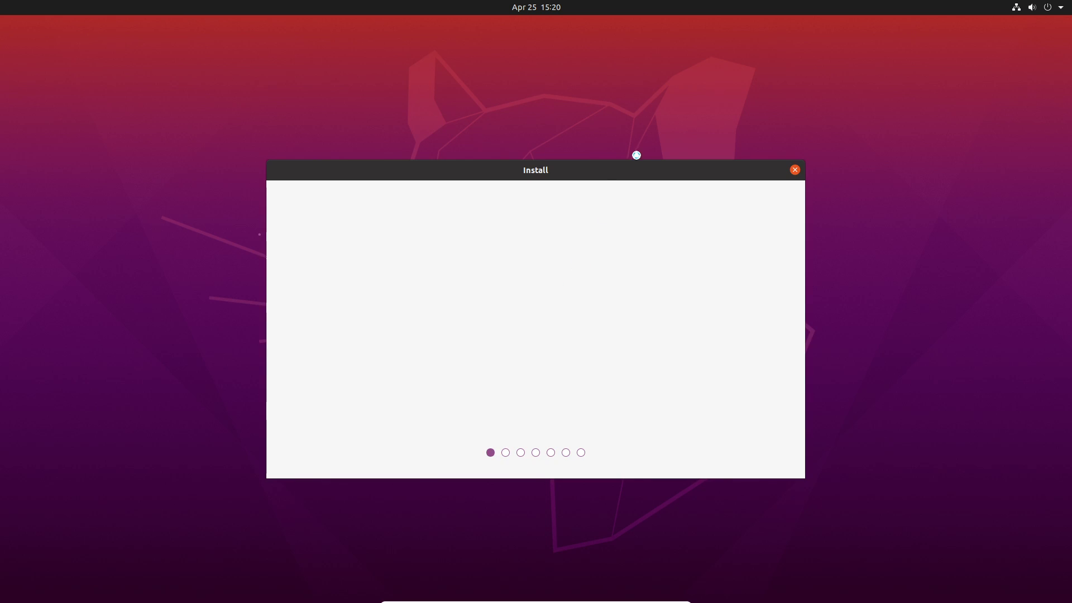
Reposition the Install window and confirm English is selected in the language list.
left_click_drag(562, 182, 572, 76)
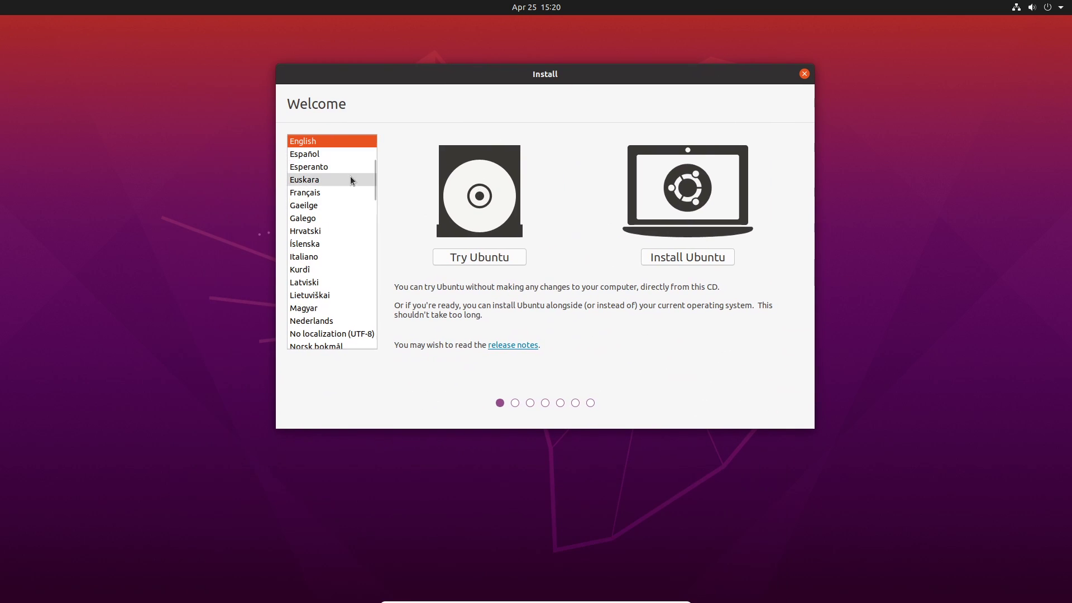
scroll(351, 156, "up", 3)
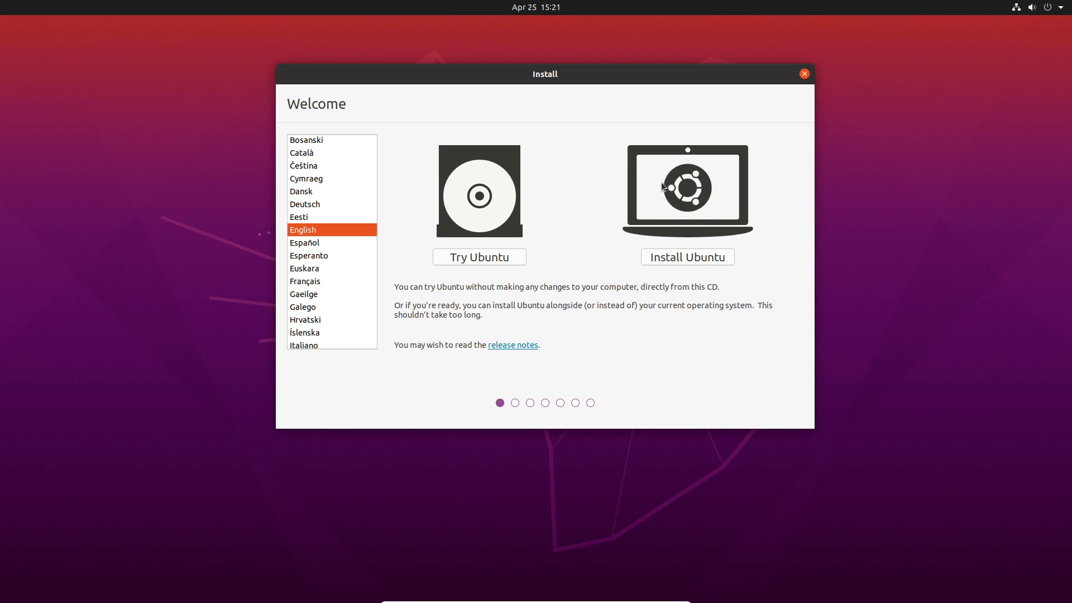
Choose Install Ubuntu and keep the English (US) keyboard layout.
left_click(690, 255)
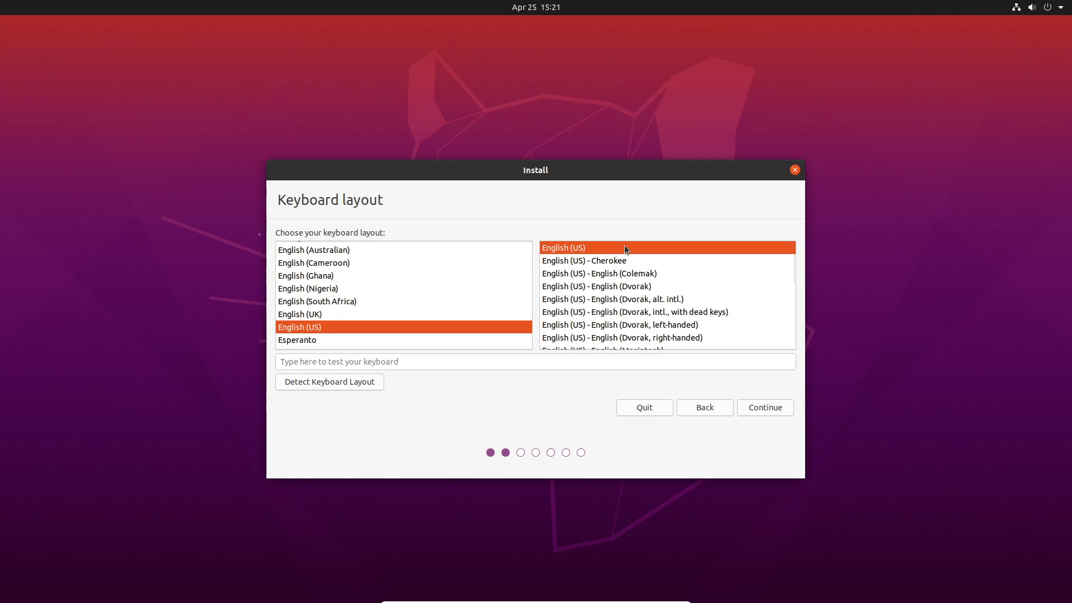
left_click_drag(535, 170, 498, 98)
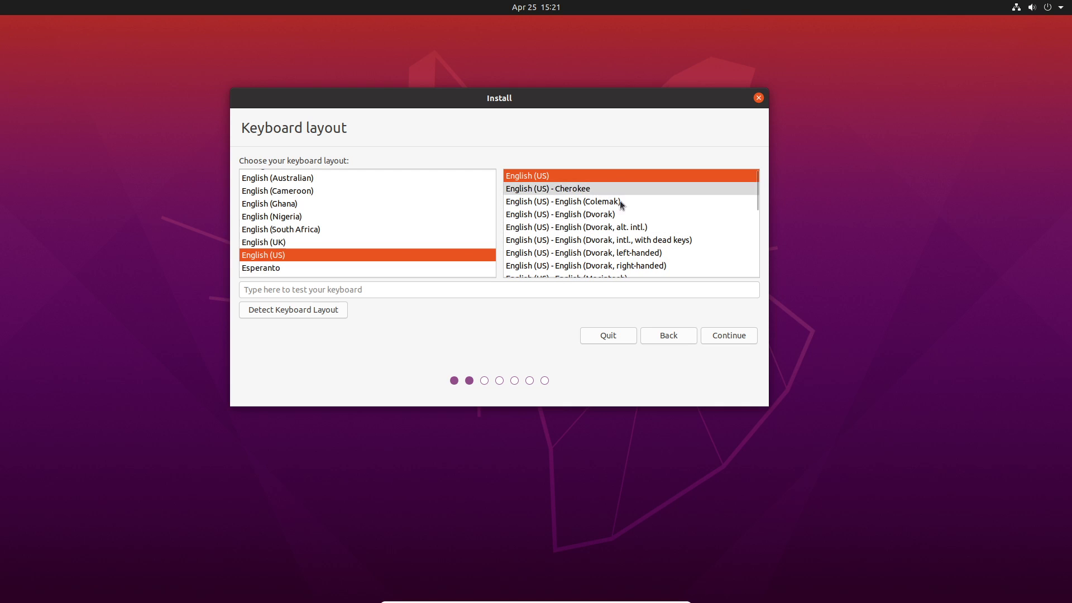
left_click(726, 336)
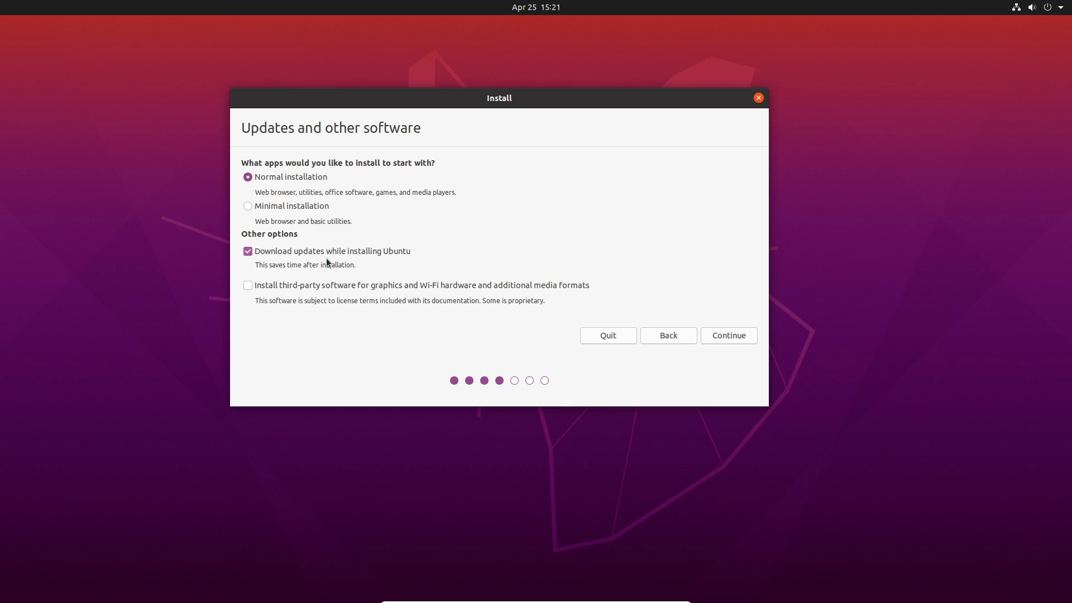
Tick third-party software, keep 'Erase disk and install Ubuntu', and confirm writing the partition changes.
left_click(281, 285)
left_click(748, 337)
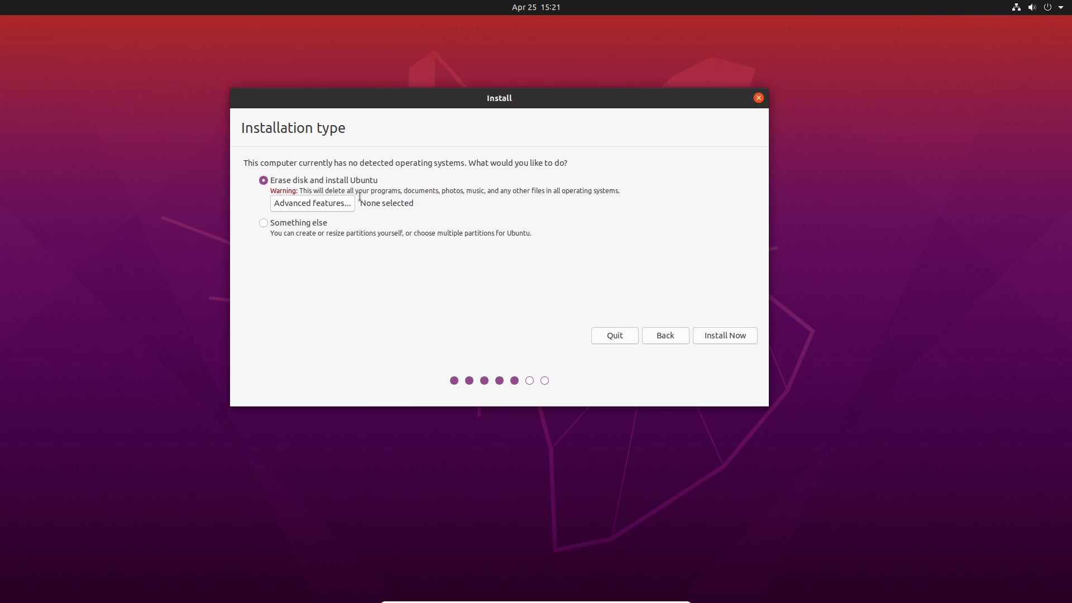
left_click(737, 336)
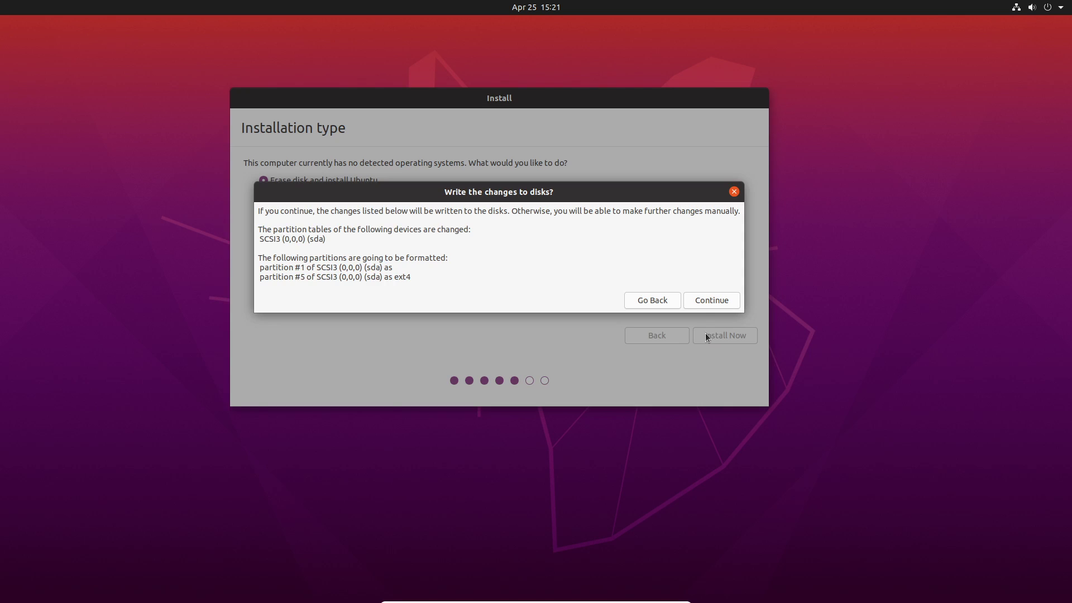
left_click(725, 299)
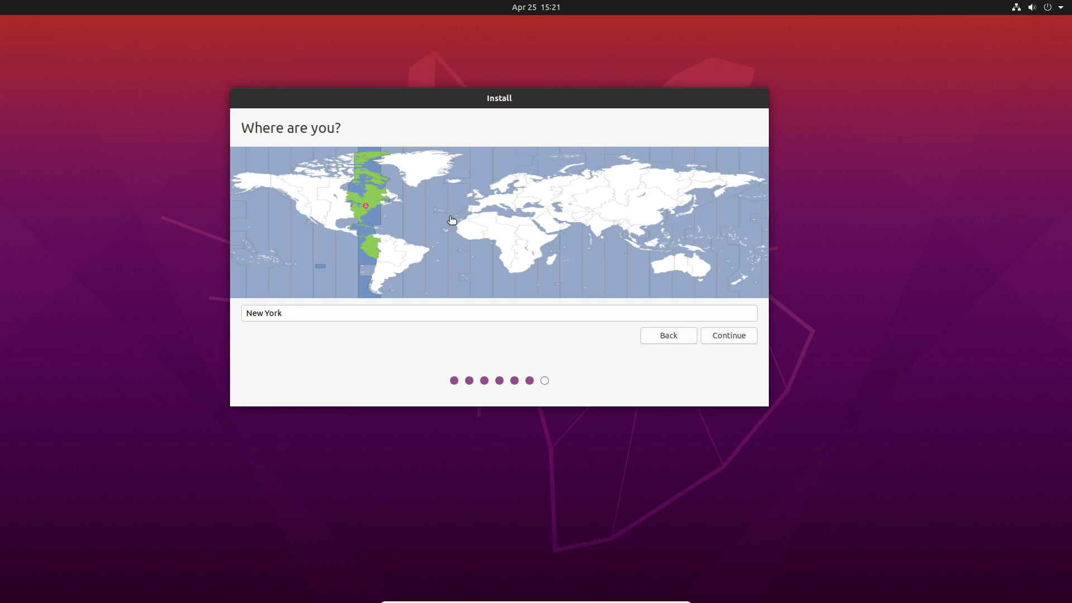
Keep New York as the location, enter the user's name and matching password, and choose automatic login.
left_click(721, 335)
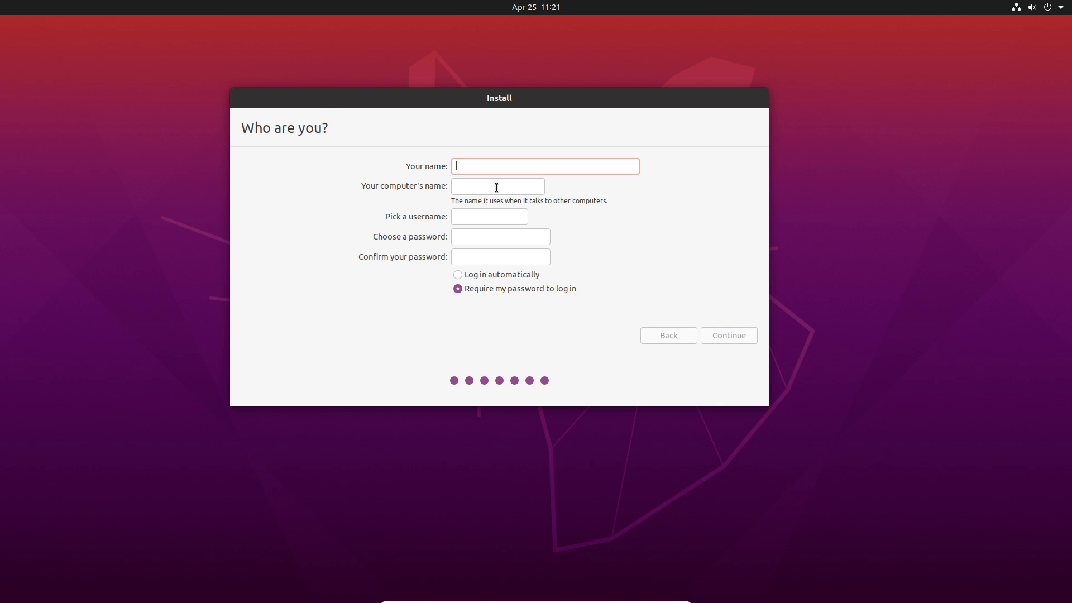
type("kenny")
key("Tab")
key("Tab")
key("Tab")
type("123456")
key("Tab")
type("123456")
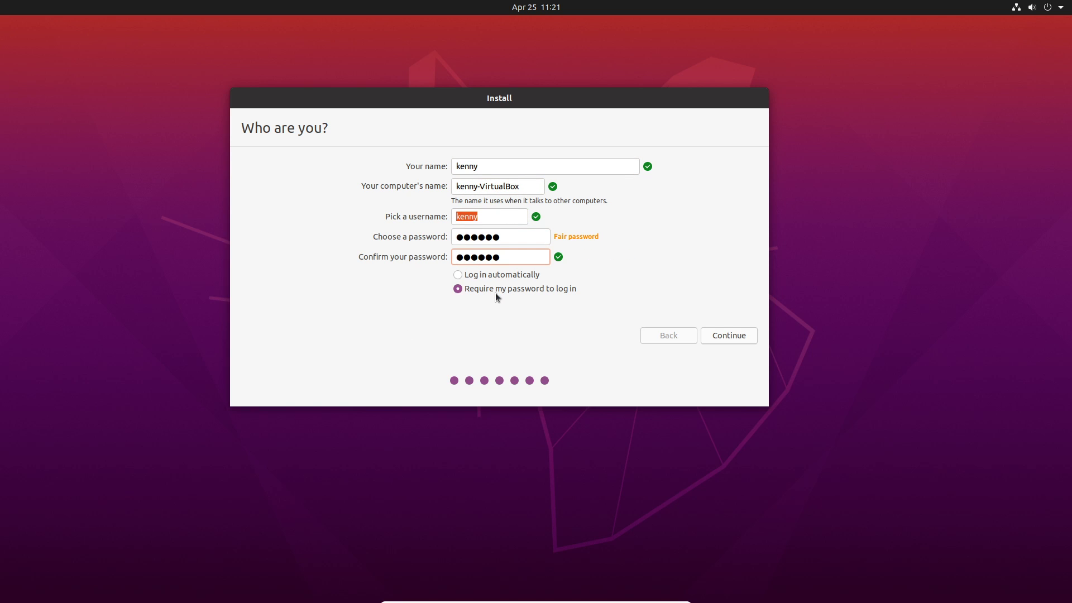
left_click(458, 276)
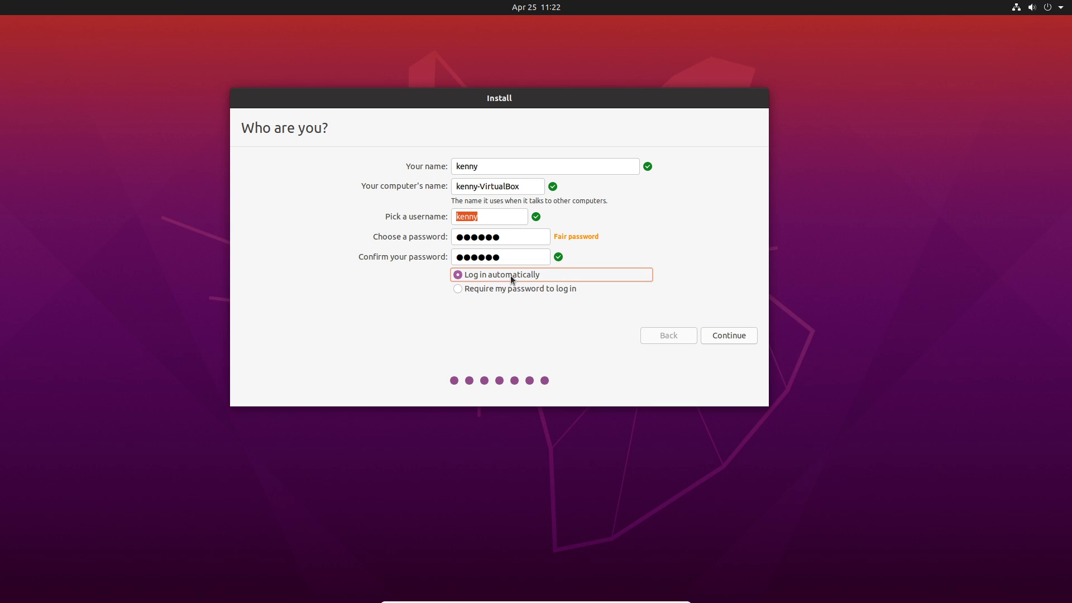
Begin the Ubuntu installation, let it finish, and restart the virtual machine.
left_click(726, 335)
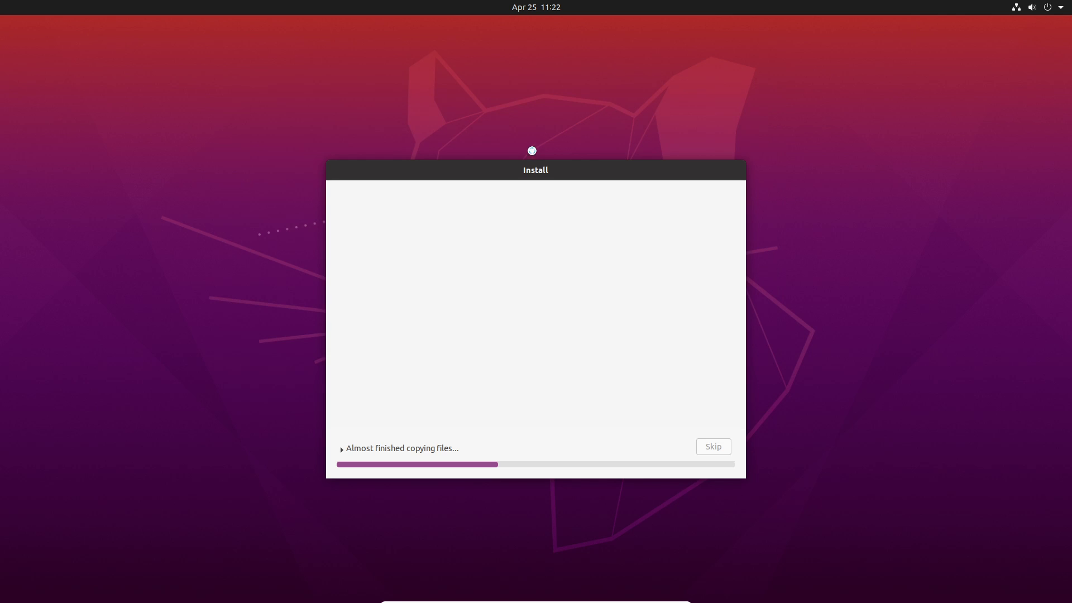
left_click_drag(541, 170, 541, 83)
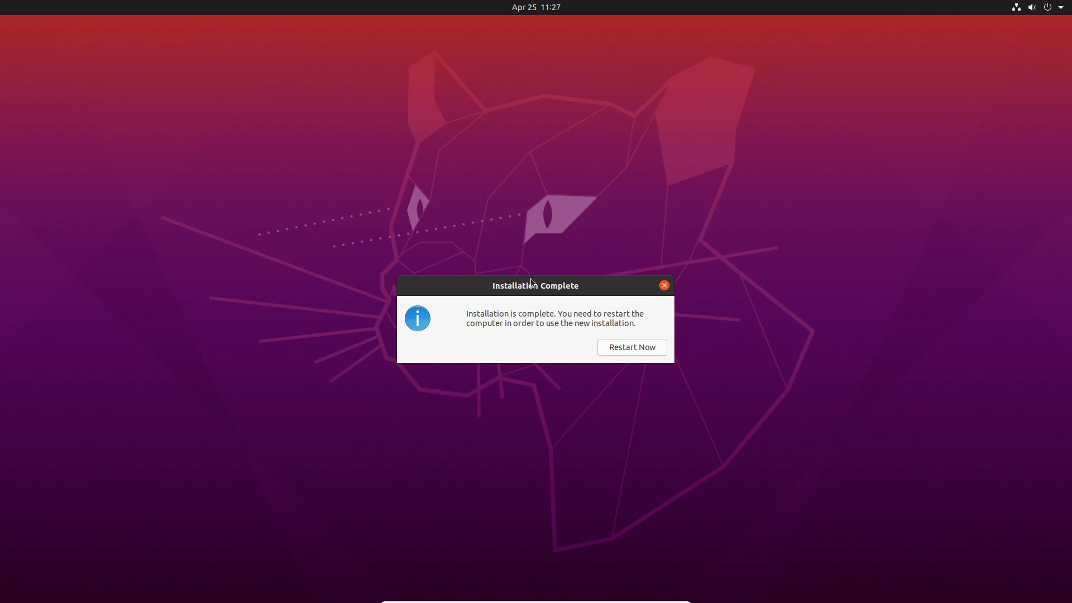
left_click(645, 348)
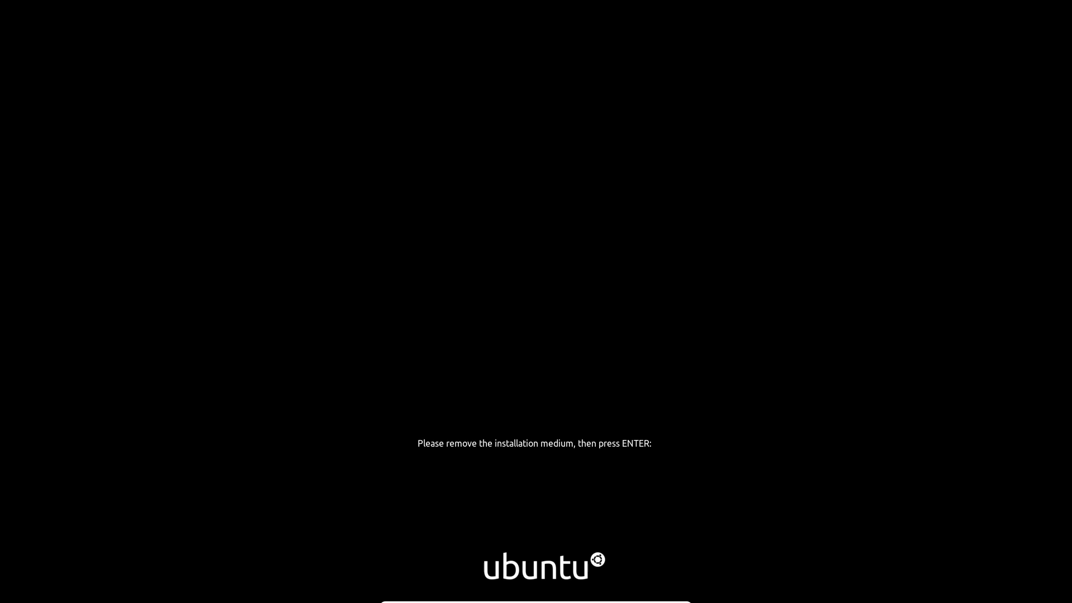
Continue past the remove-installation-medium prompt and dismiss the mouse-integration notice while Ubuntu boots.
key("Return")
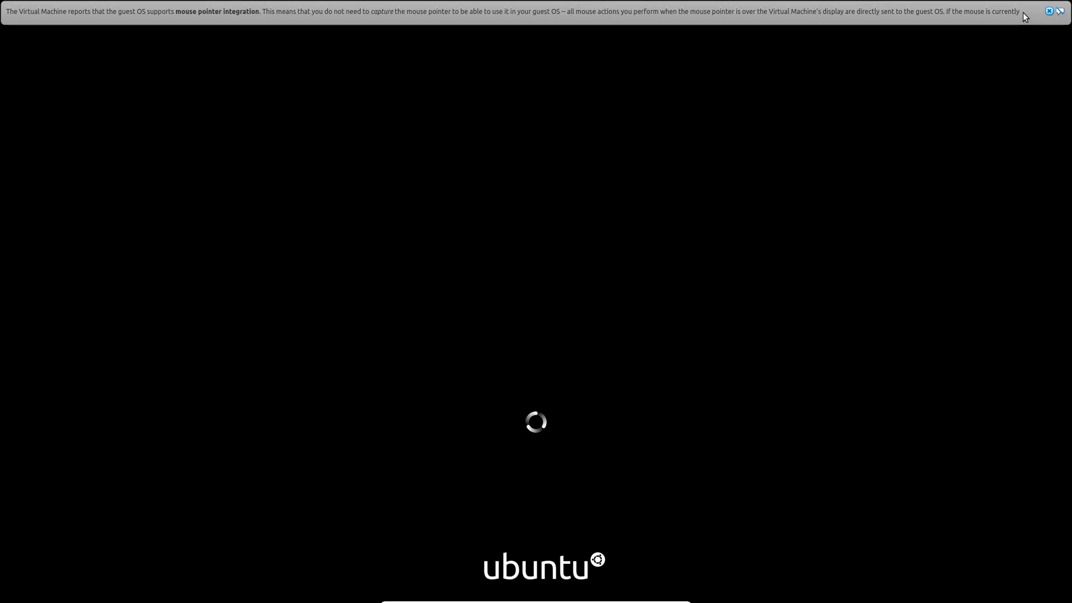
left_click(1049, 10)
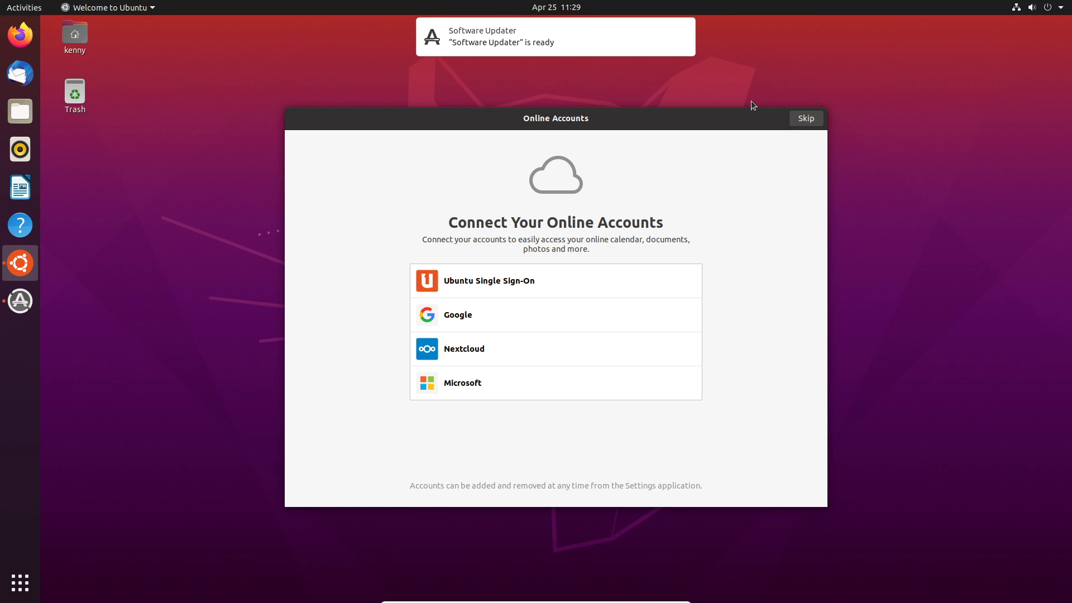
Skip the Online Accounts page of the Welcome wizard.
left_click(802, 120)
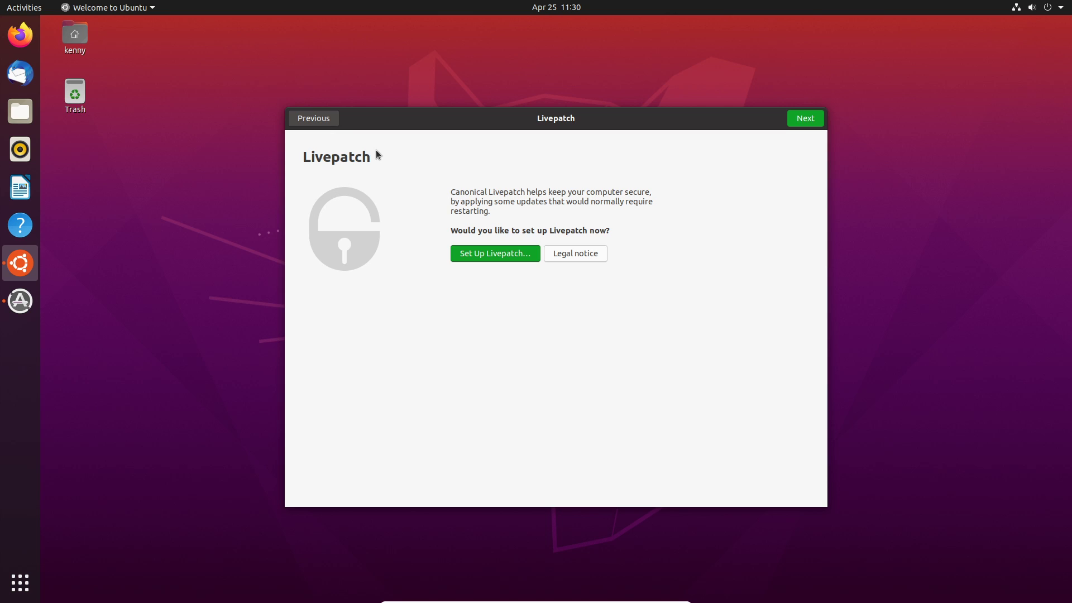
Pass Livepatch, choose not to send system info, and leave Location Services off.
left_click(804, 121)
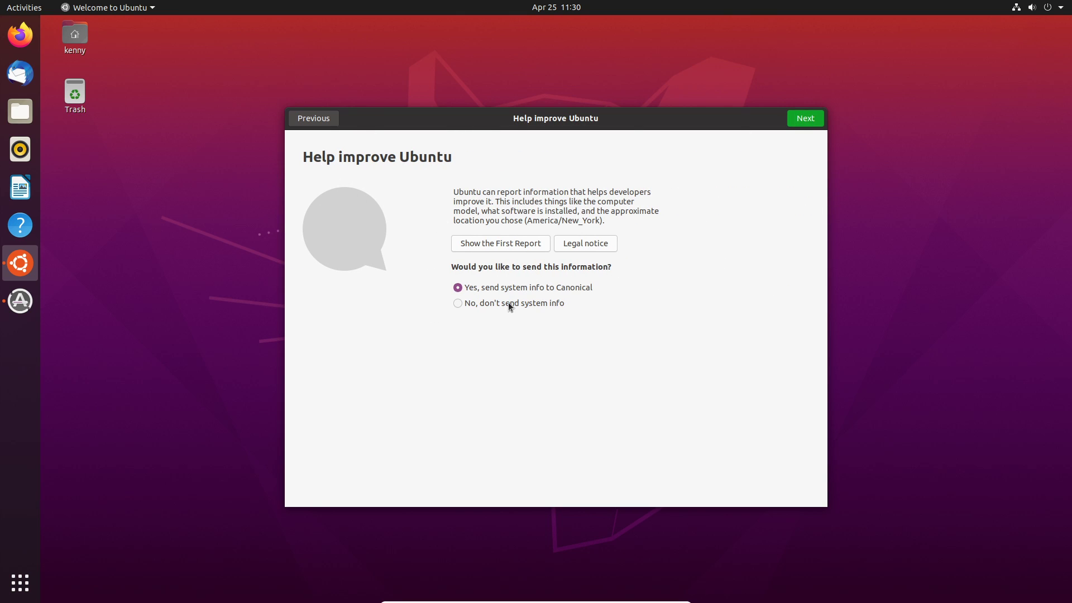
left_click(481, 303)
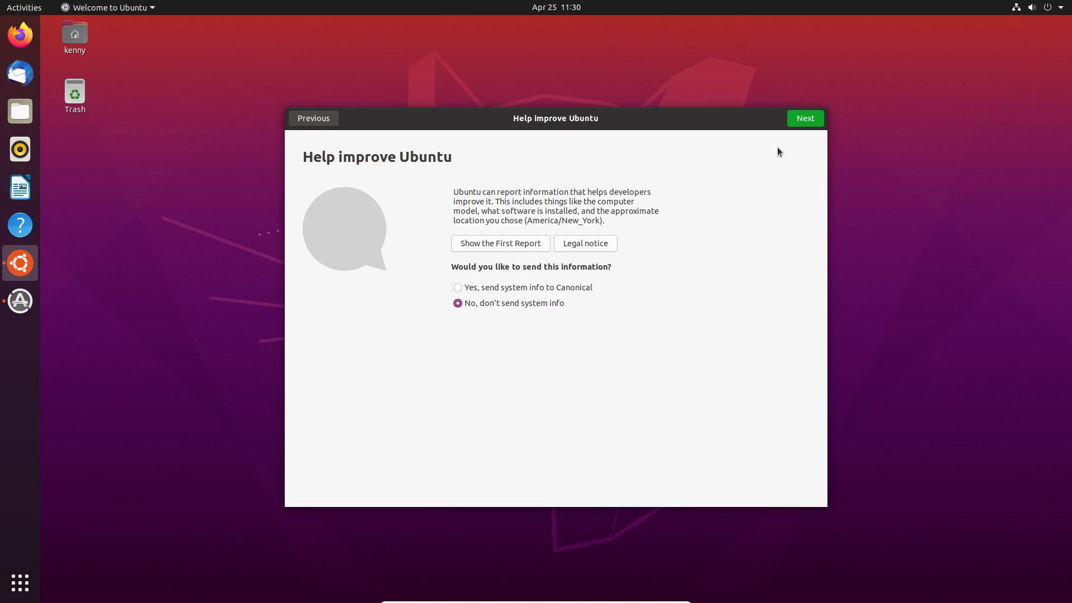
left_click(805, 121)
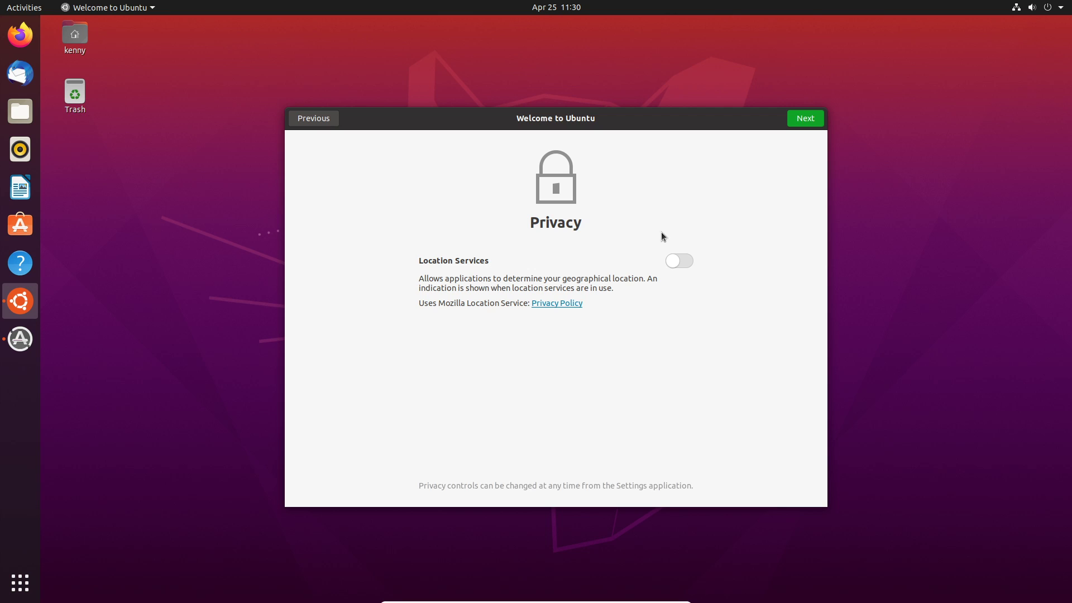
left_click(805, 119)
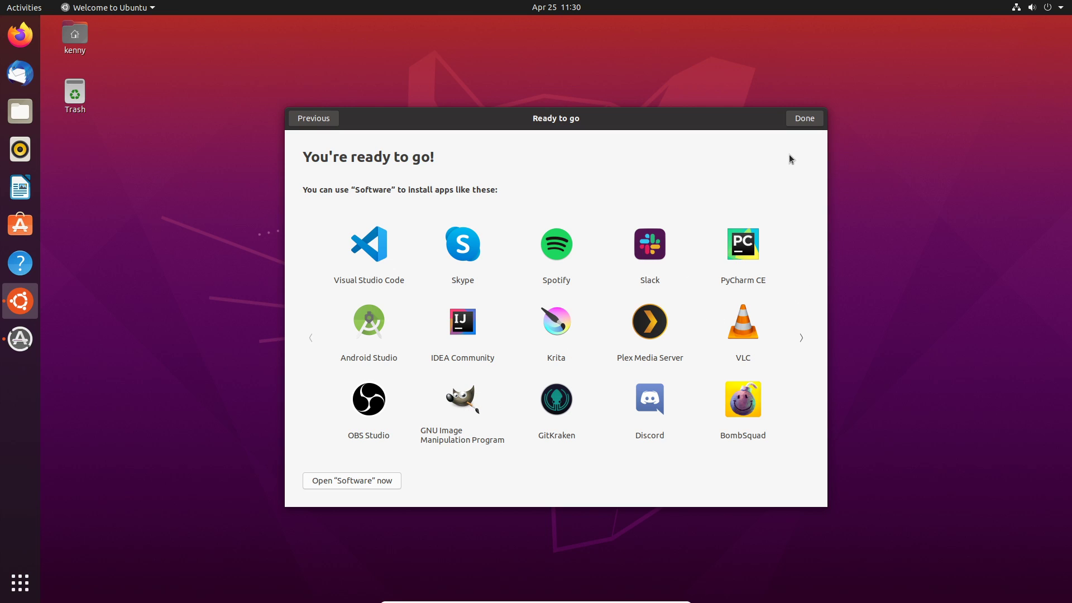
Close the finished Welcome wizard and install the downloaded updates from Software Updater.
left_click(804, 118)
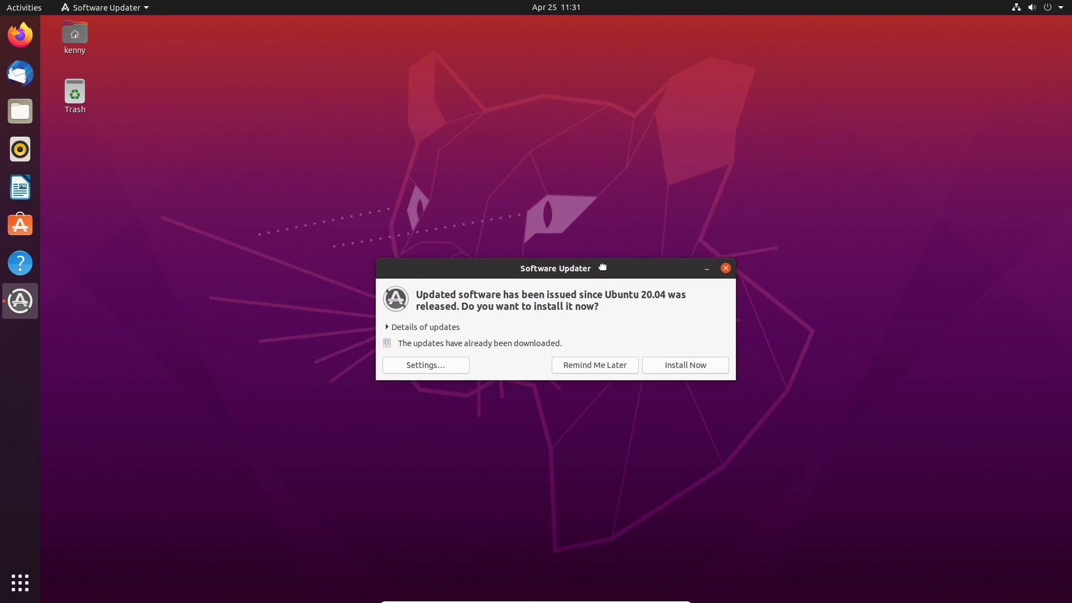
left_click_drag(599, 271, 497, 124)
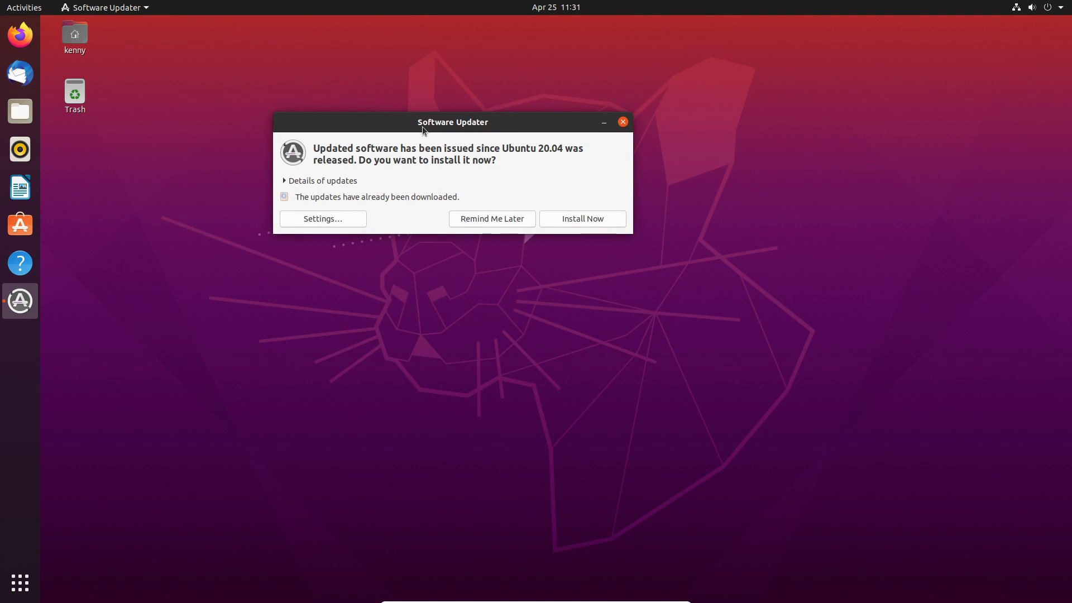
left_click_drag(425, 126, 509, 127)
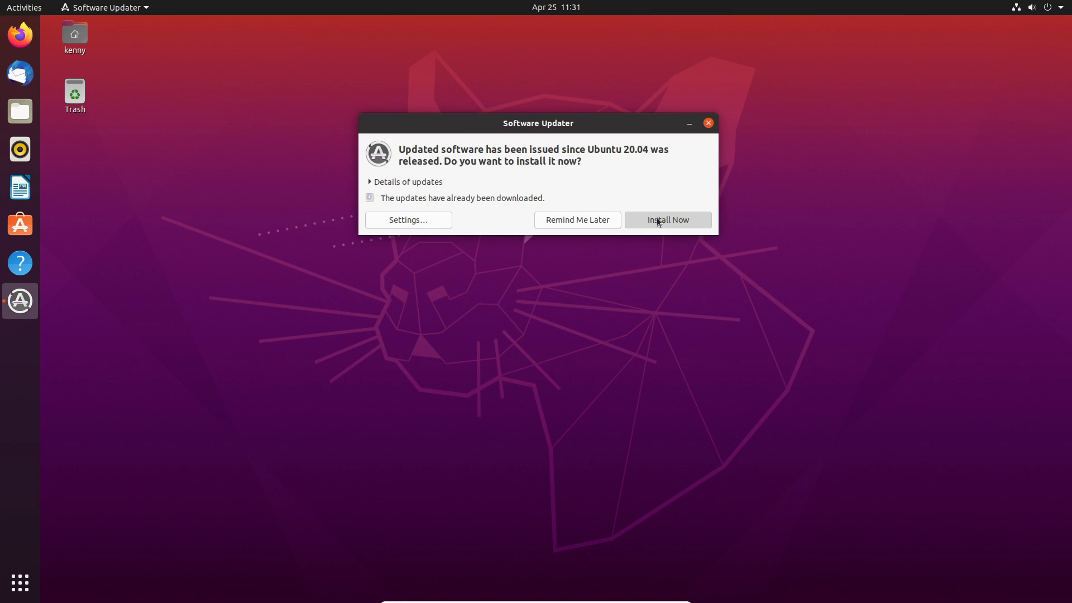
left_click(640, 225)
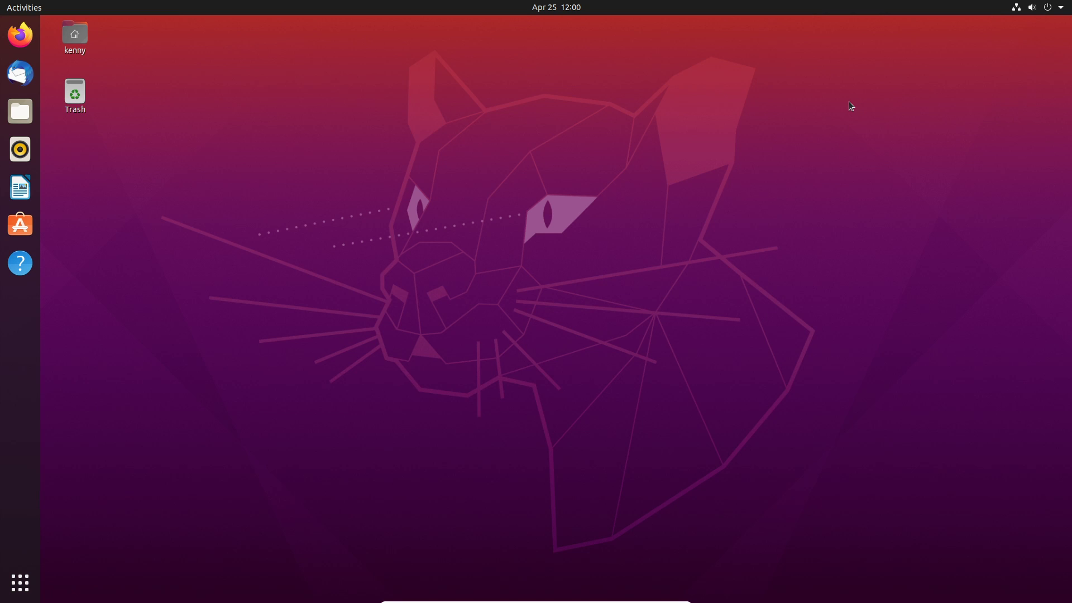
Turn Do Not Disturb on and back off in the calendar panel, then show all applications.
left_click(577, 9)
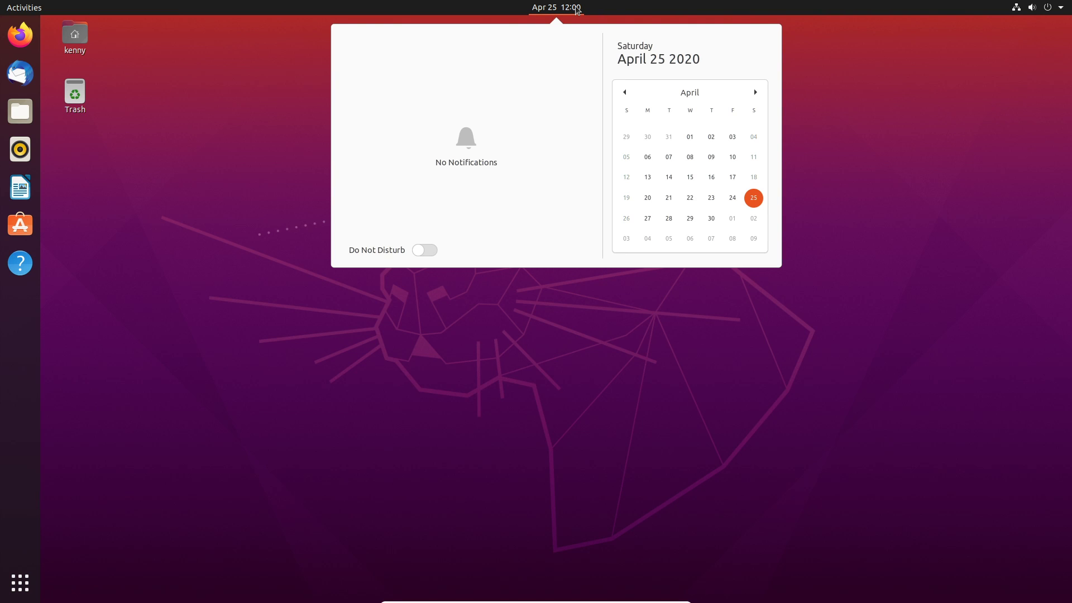
left_click(433, 249)
left_click(434, 250)
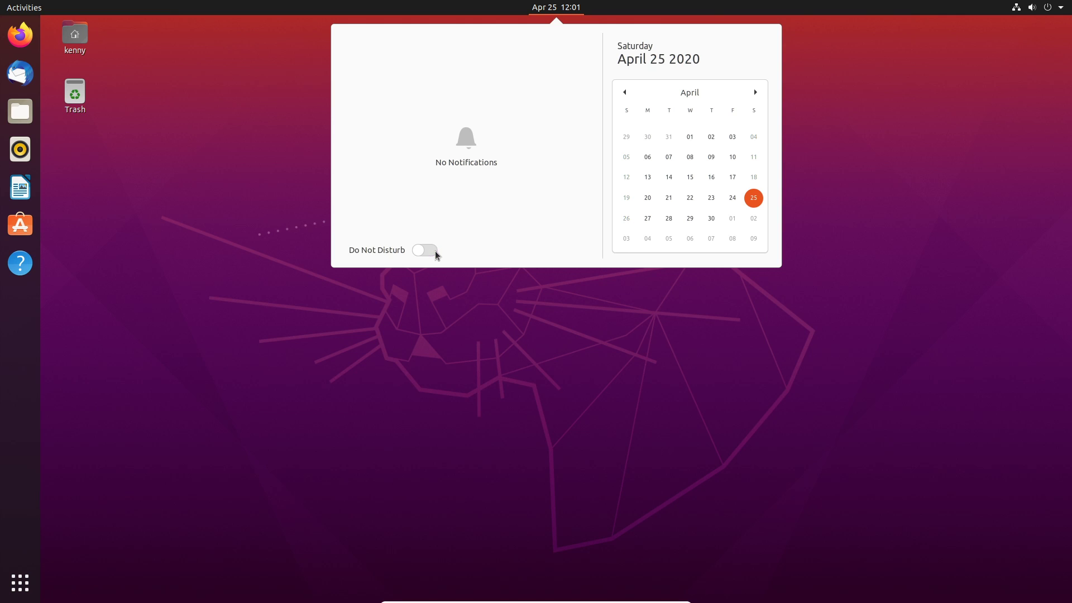
left_click(454, 355)
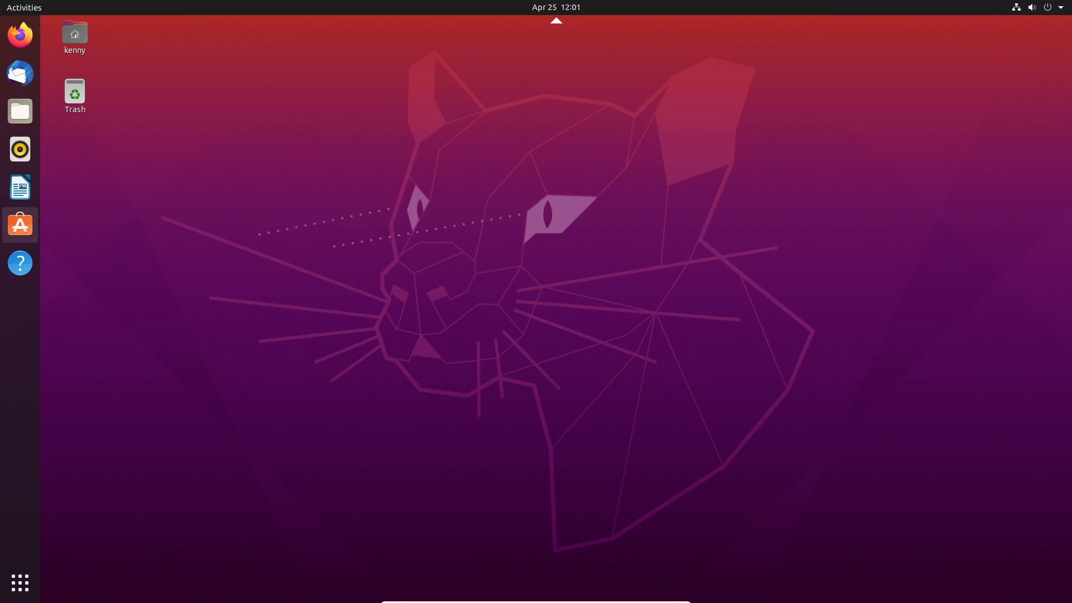
left_click(20, 582)
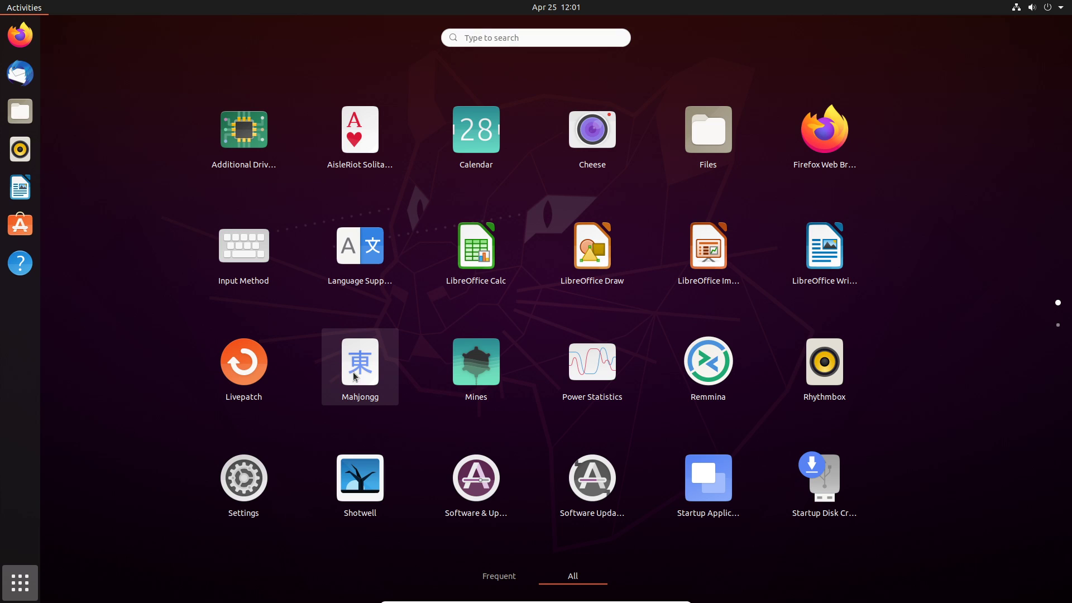
Combine Cheese and Calendar into a folder named 'random apps', then exit to the desktop.
left_click(593, 147)
left_click_drag(593, 146, 487, 130)
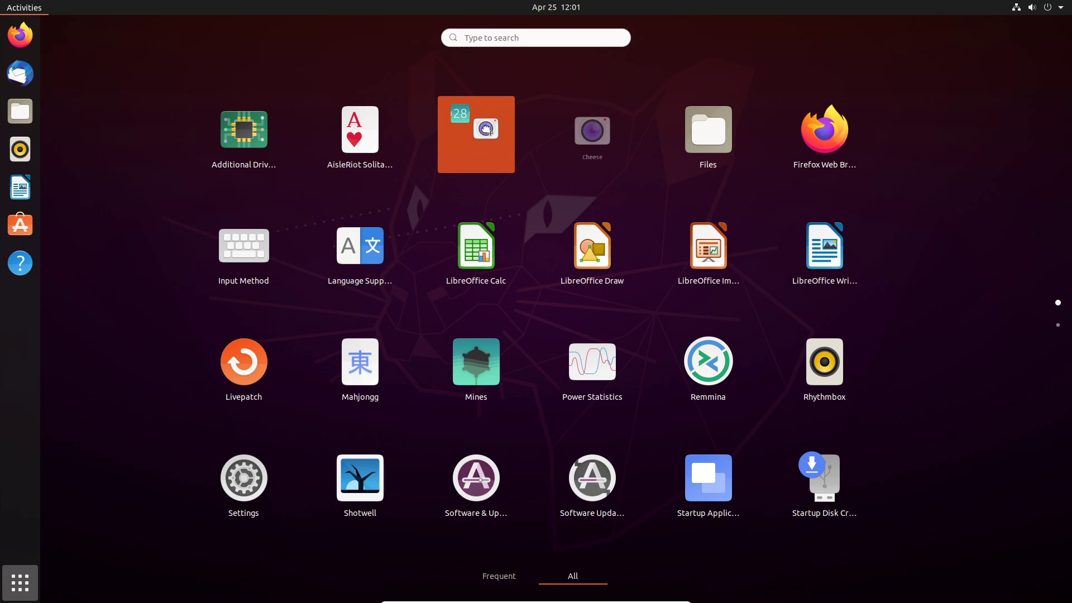
left_click_drag(485, 130, 486, 129)
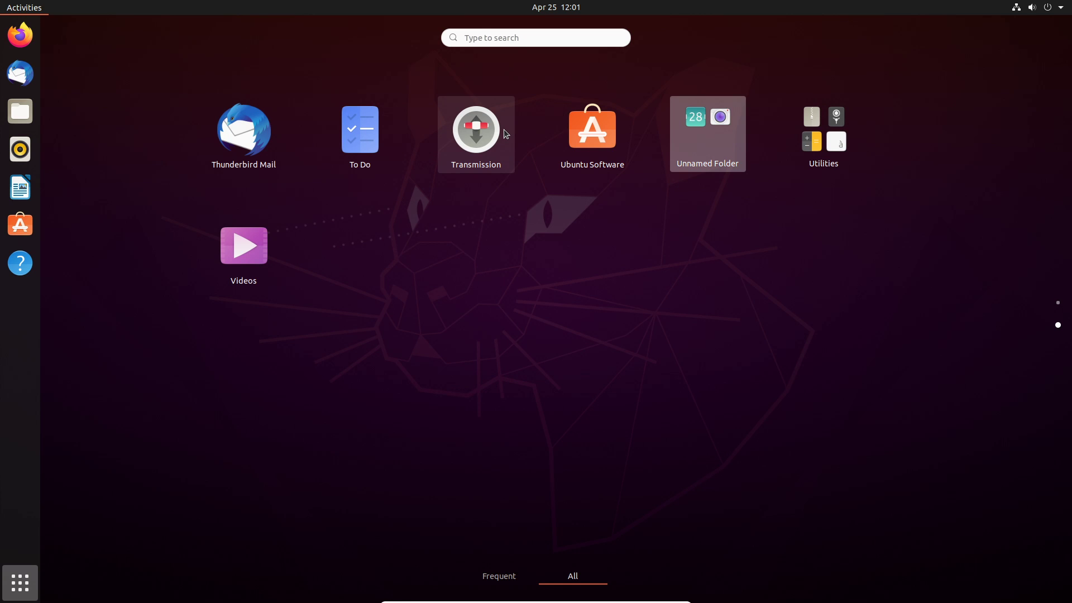
left_click(701, 163)
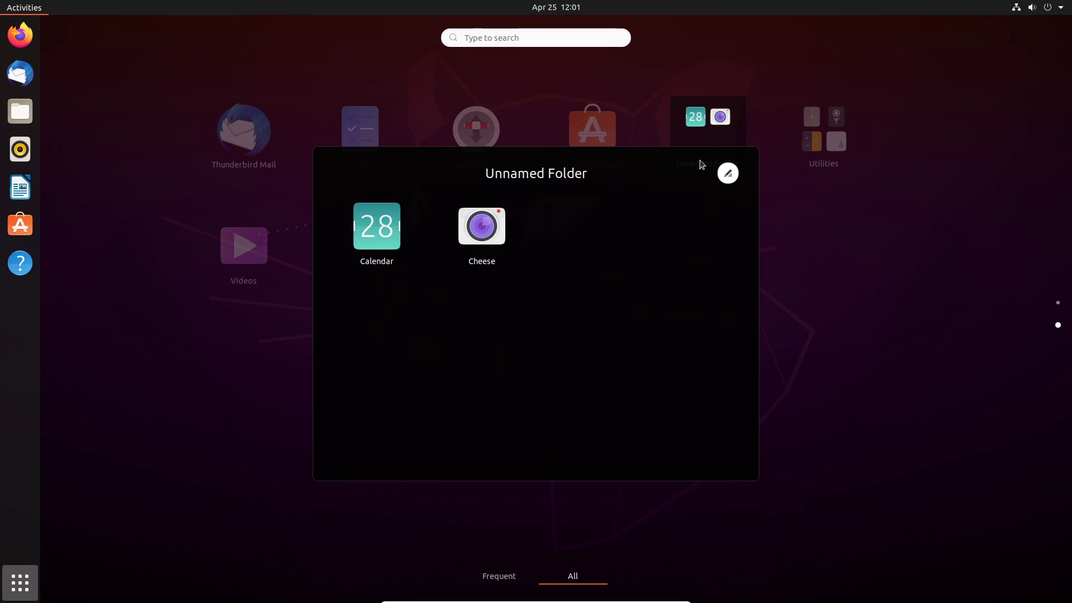
left_click(728, 173)
type("random apps")
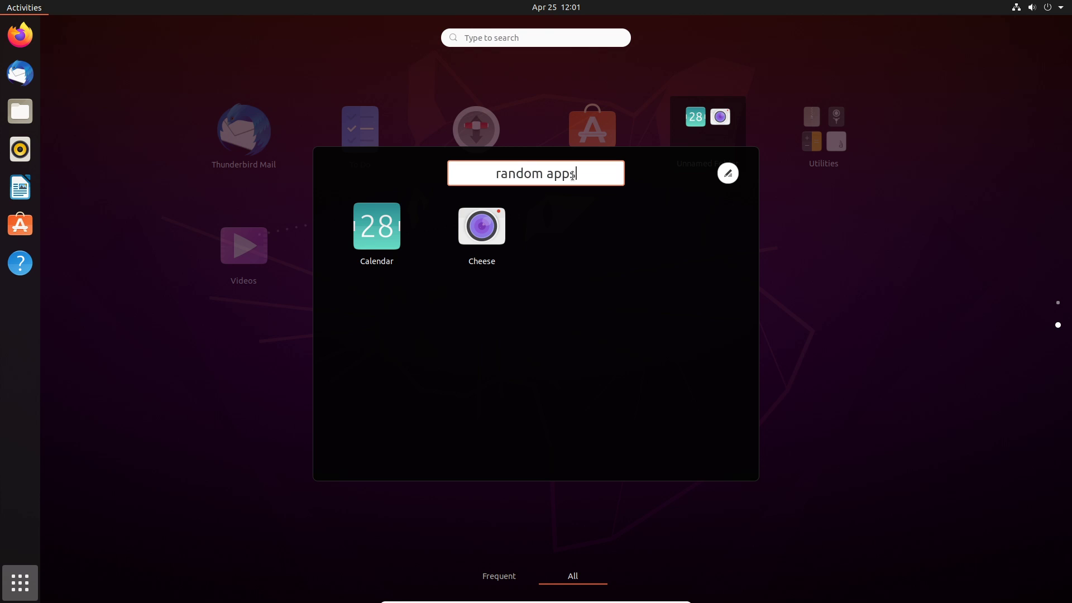
key("Return")
key("Escape")
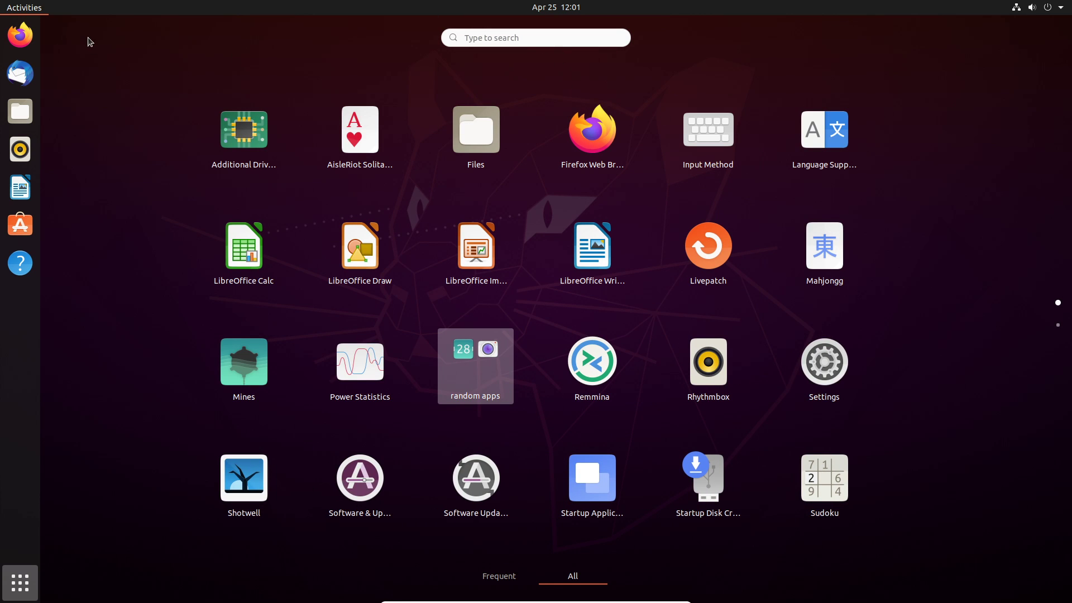
key("Escape")
key("Escape")
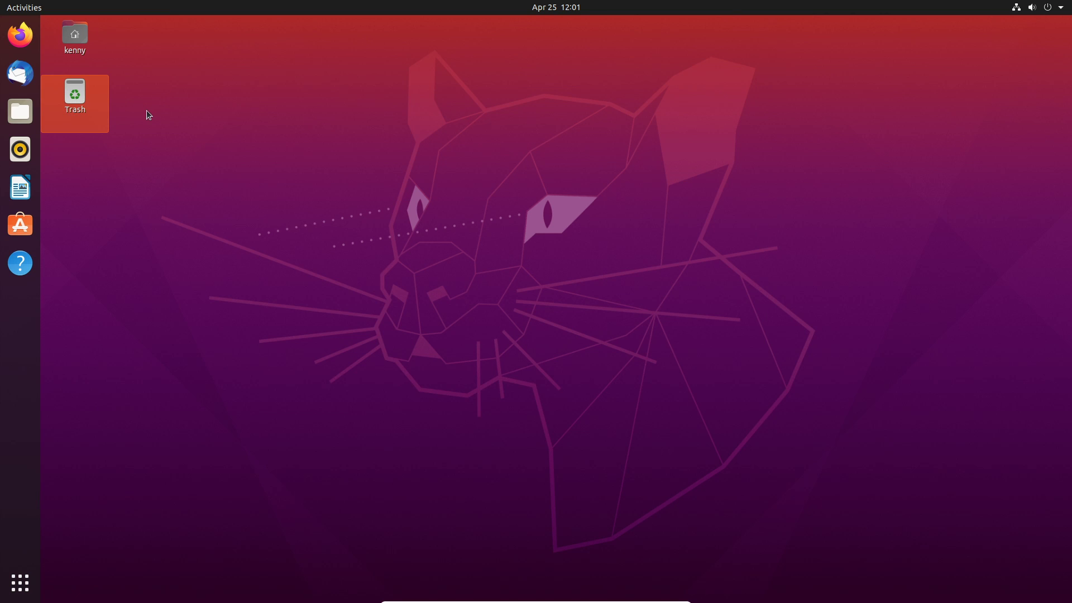
left_click(80, 39)
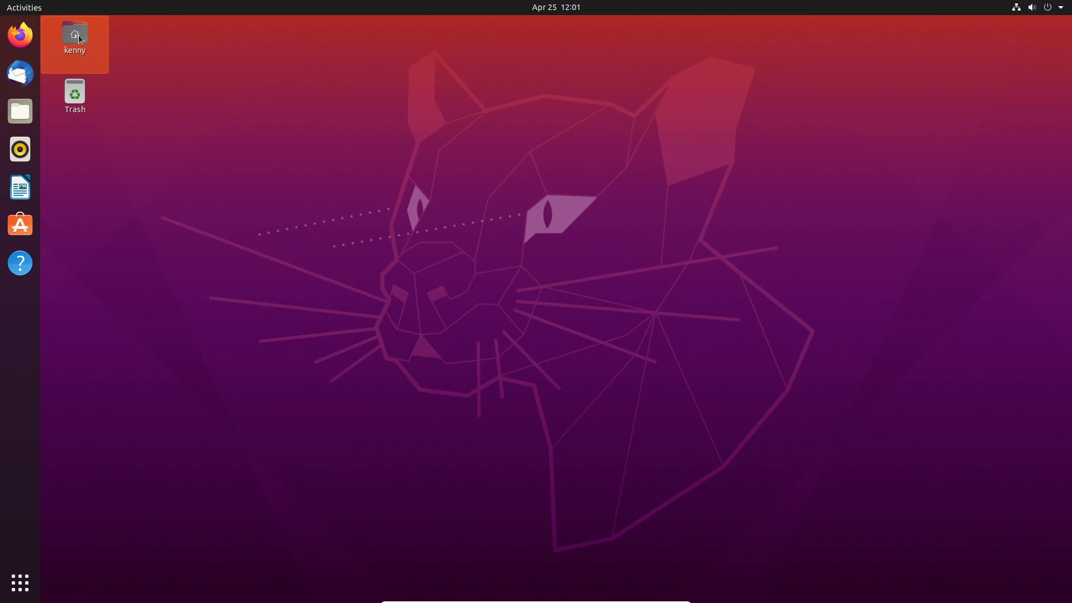
double_click(80, 39)
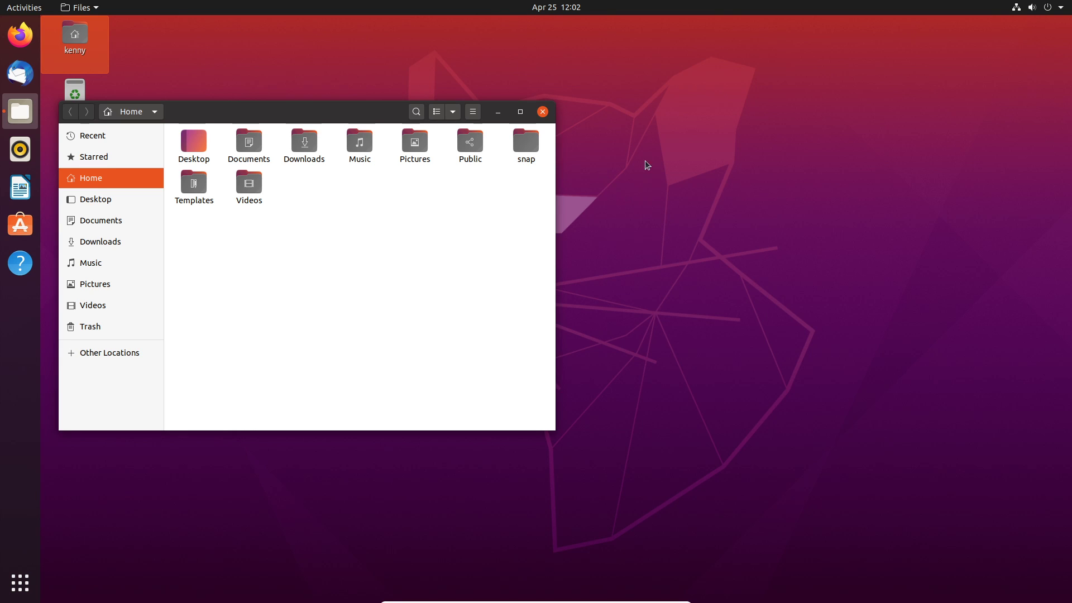
left_click(696, 160)
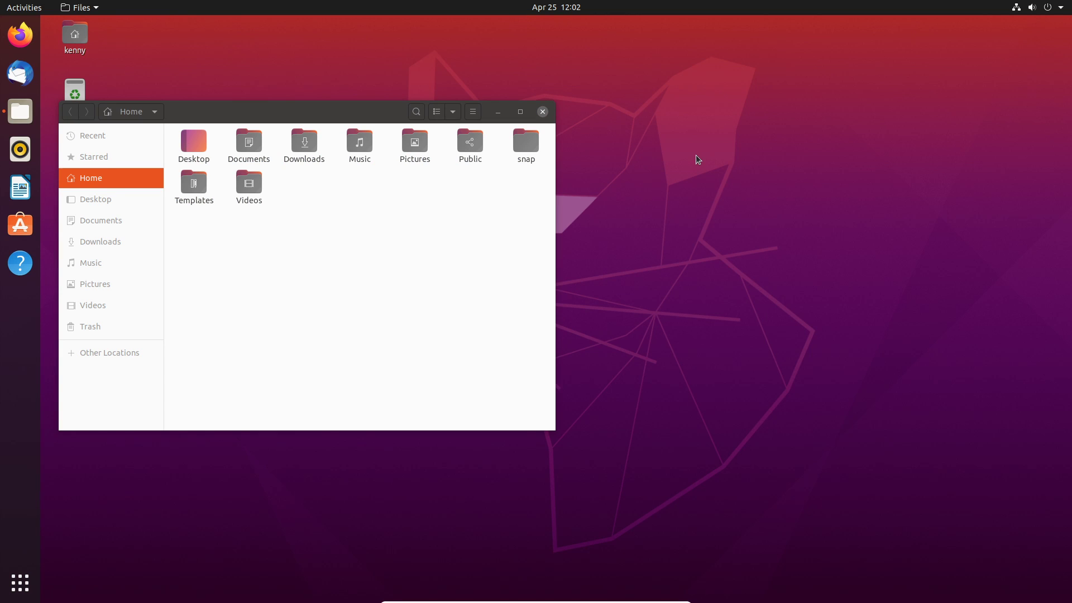
key("ctrl+alt+Down")
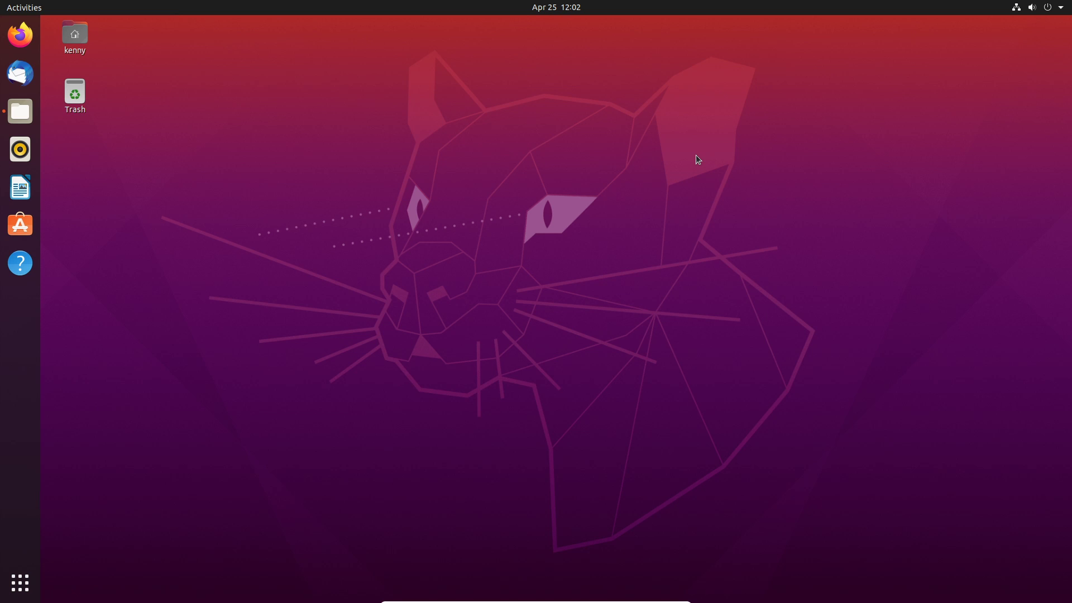
key("ctrl+alt+Up")
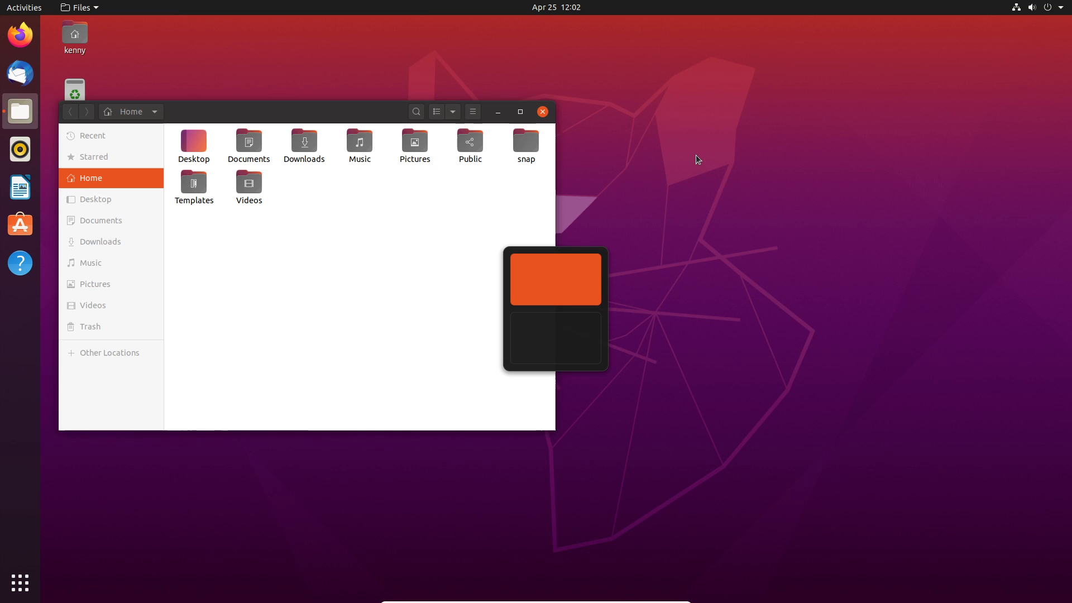
left_click(542, 112)
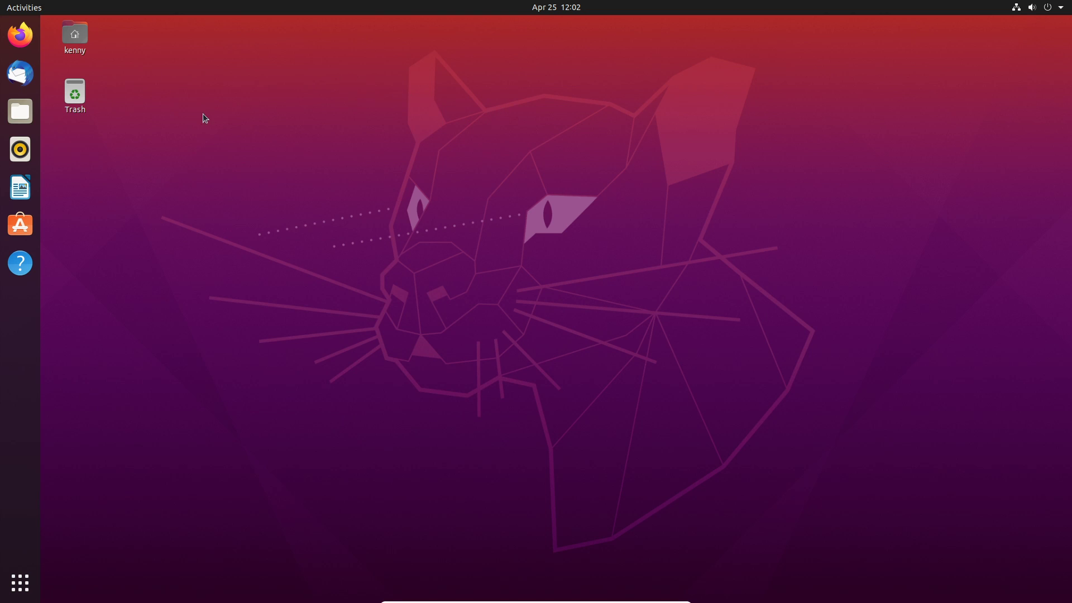
Launch Rhythmbox, open Files on another workspace, switch between workspaces, then close Files.
left_click(26, 149)
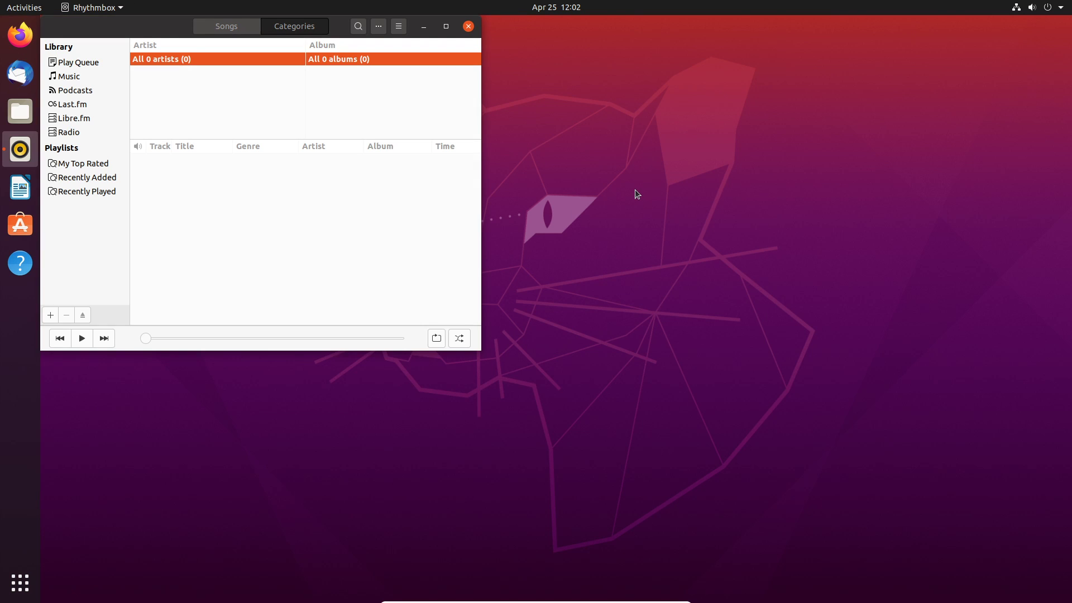
key("super+h")
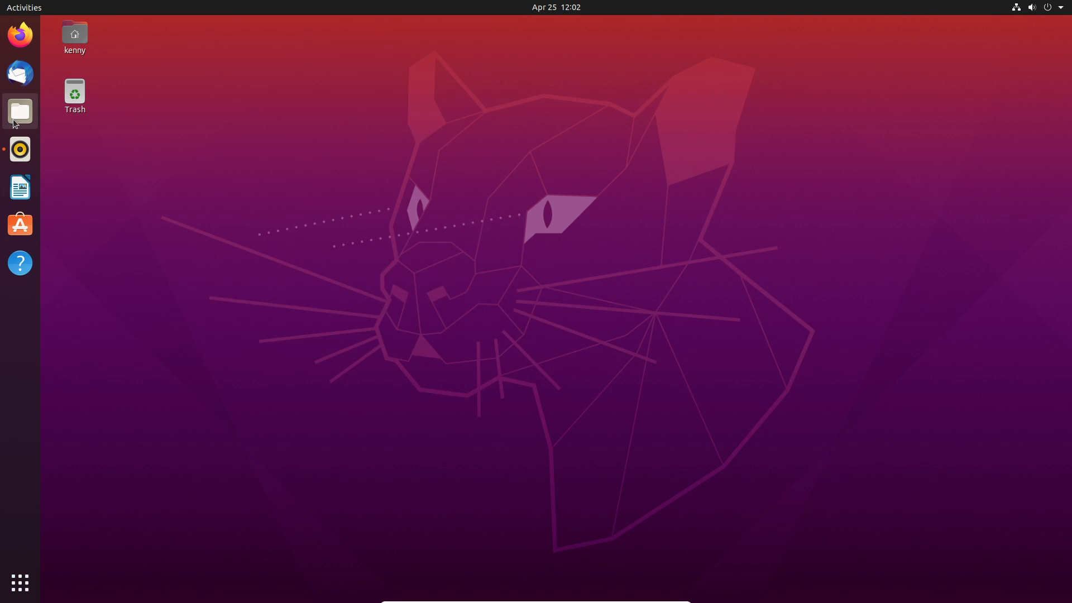
left_click(15, 122)
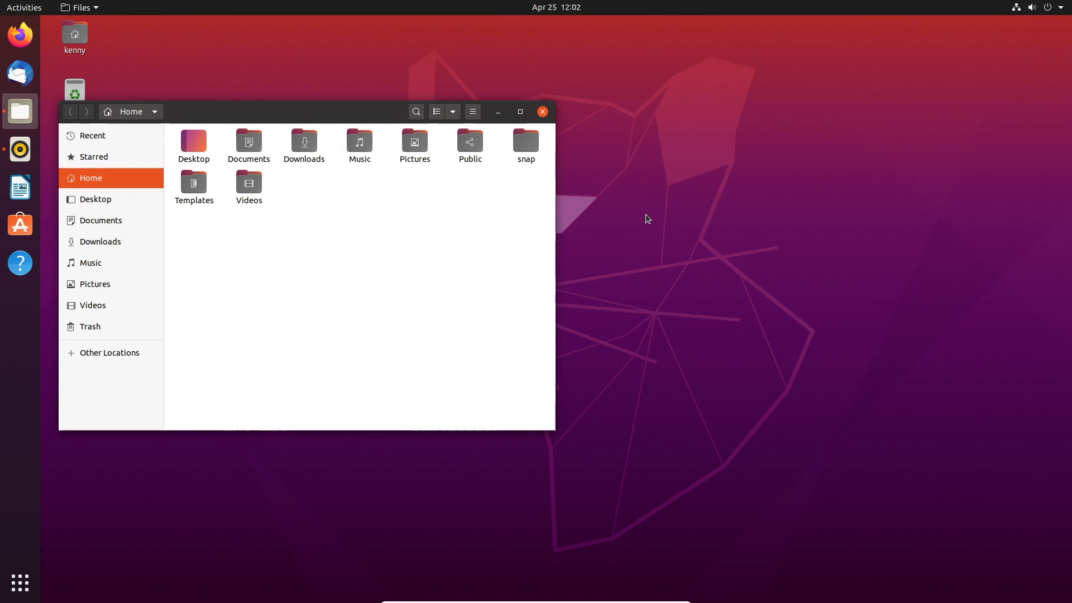
key("ctrl+alt+Down")
key("ctrl+alt+Up")
key("ctrl+alt+Down")
key("ctrl+alt+Up")
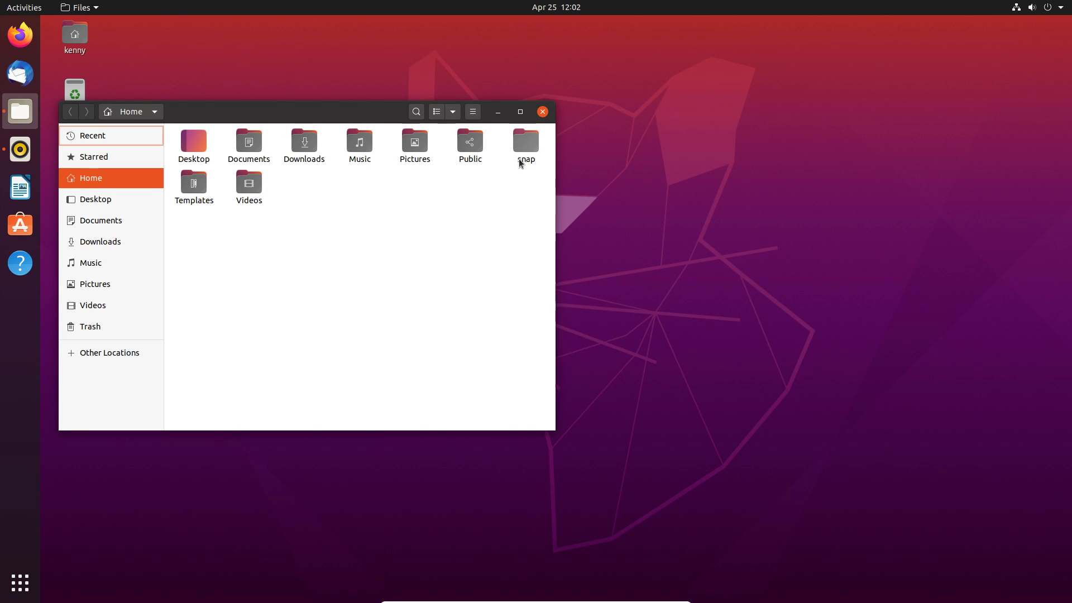
left_click(542, 113)
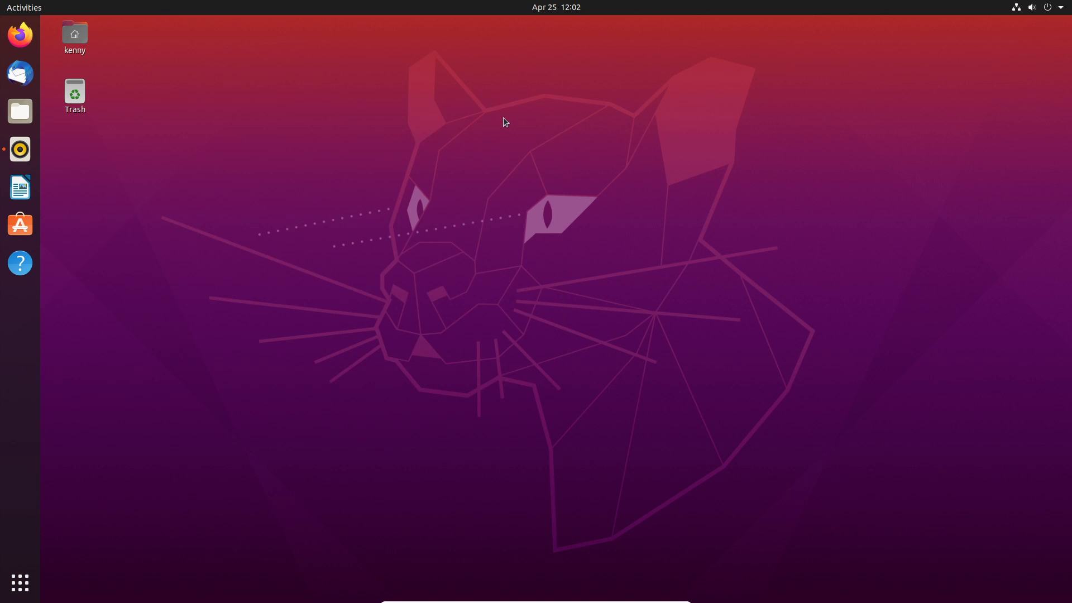
key("ctrl+alt+Down")
key("ctrl+alt+Up")
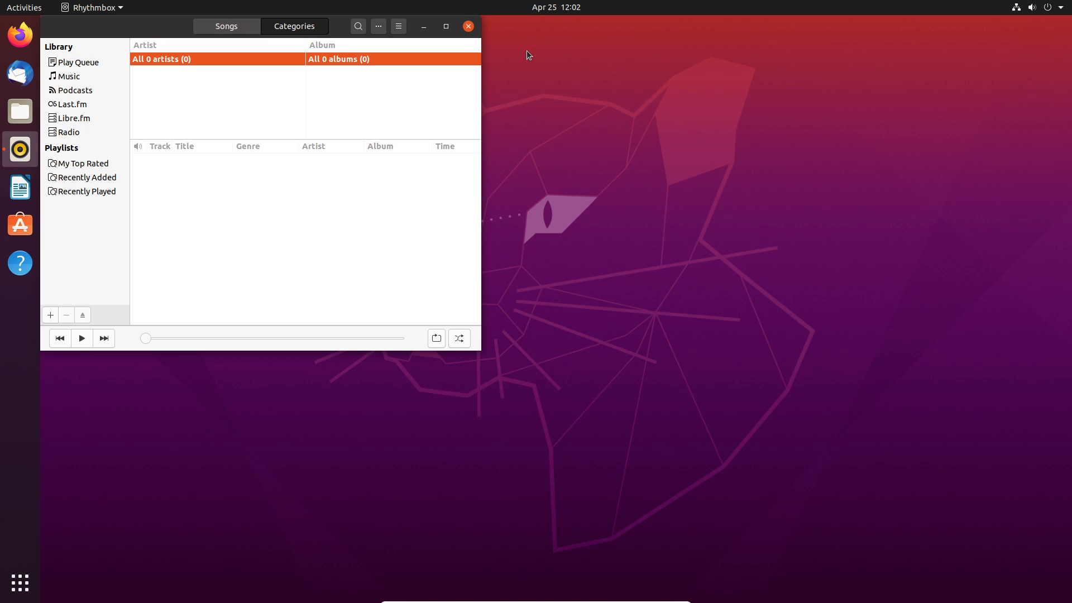
key("ctrl+alt+Down")
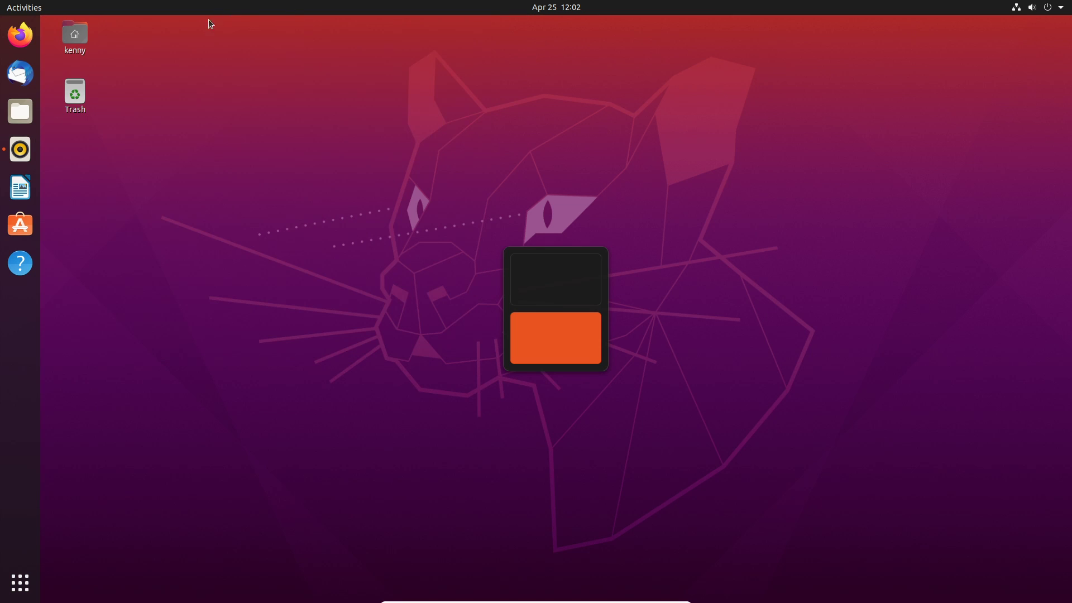
left_click(21, 73)
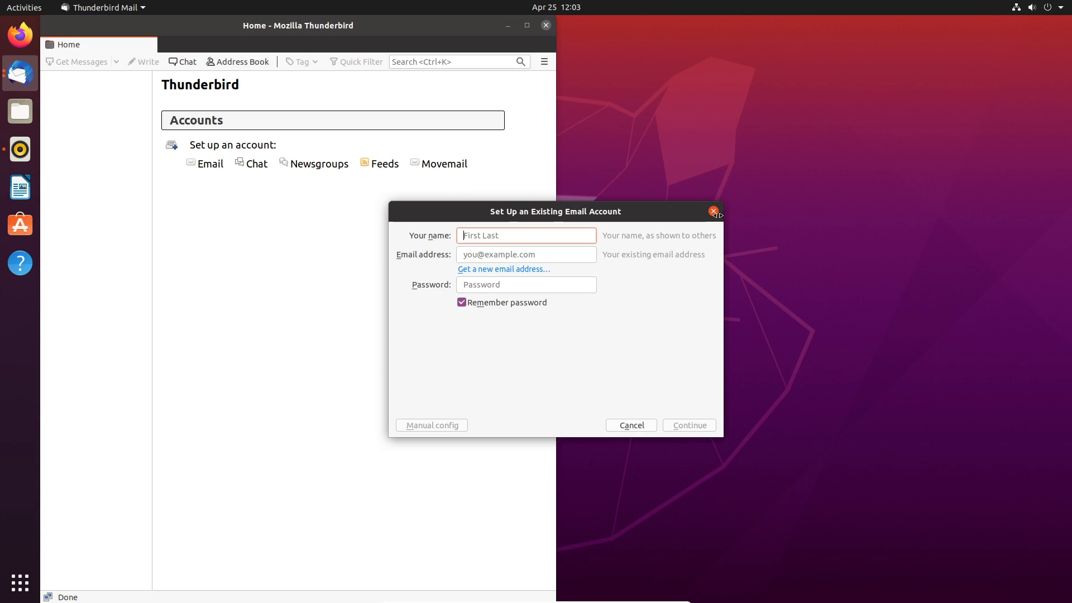
left_click(714, 212)
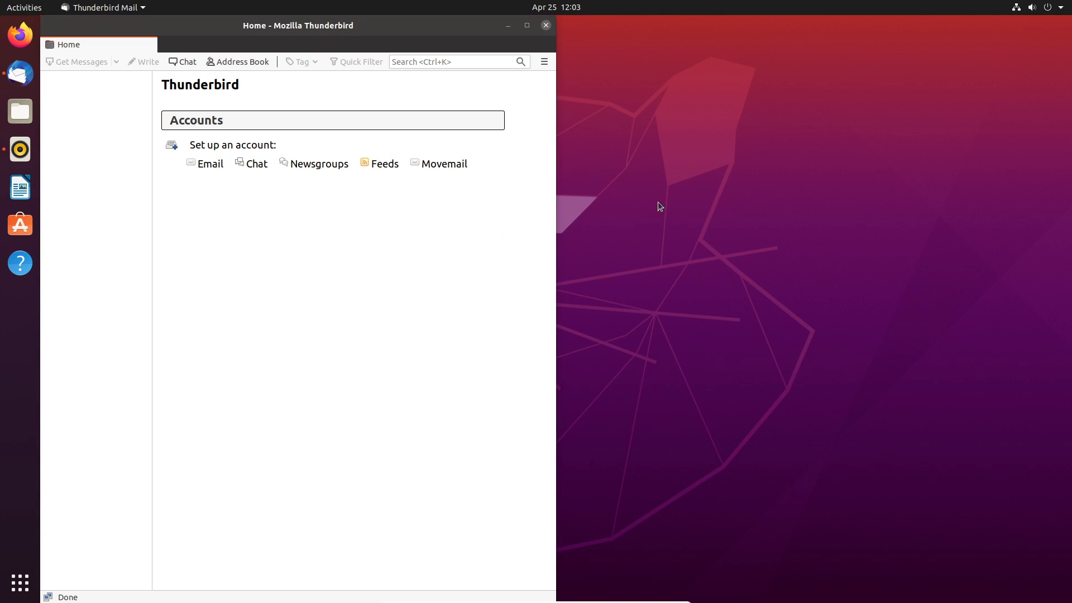
key("ctrl+alt+Down")
key("ctrl+alt+Down")
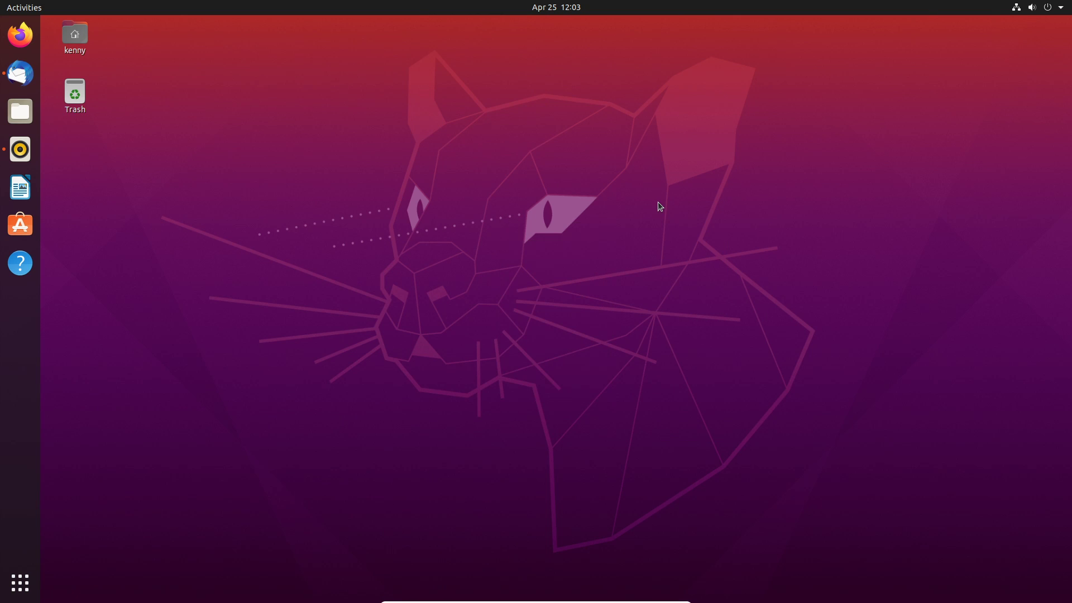
key("ctrl+alt+Up")
key("ctrl+alt+Up")
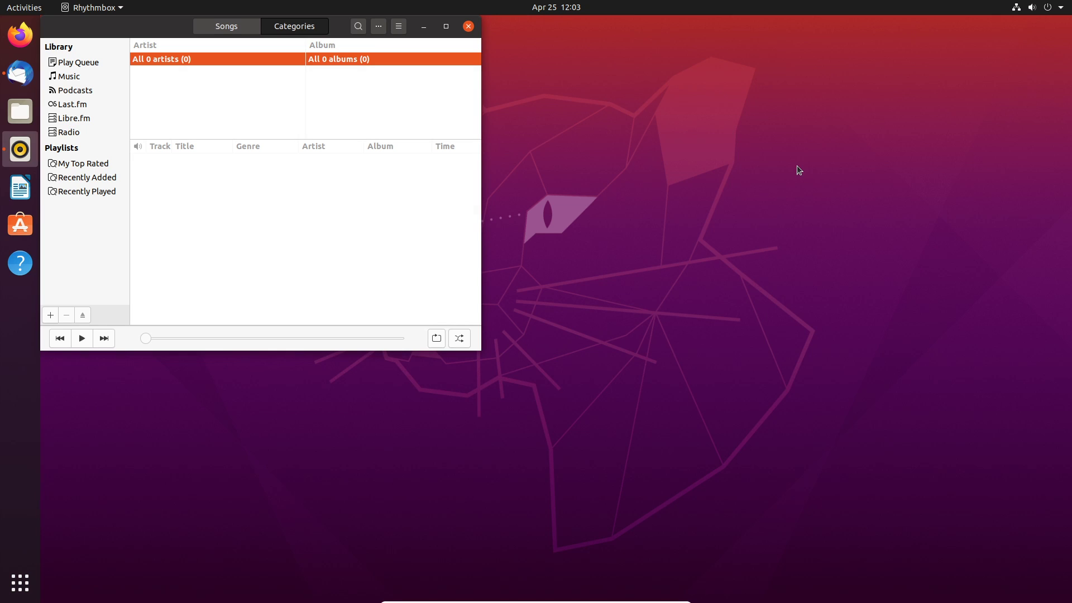
Lock the session with Super+L, then wake the lock screen to show the password prompt.
key("super+l")
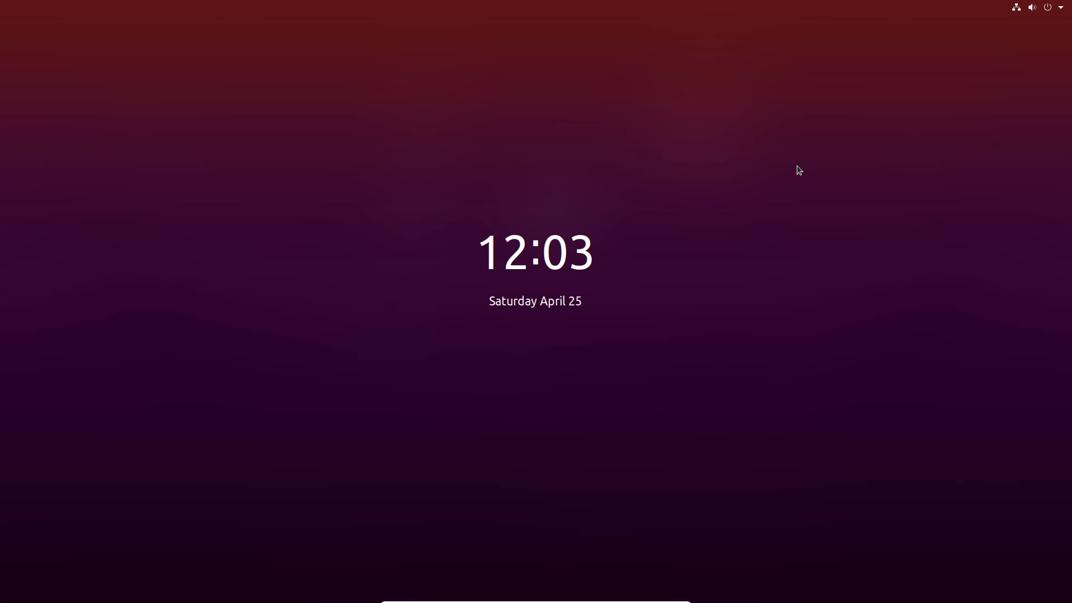
mouse_move(806, 165)
left_click(560, 283)
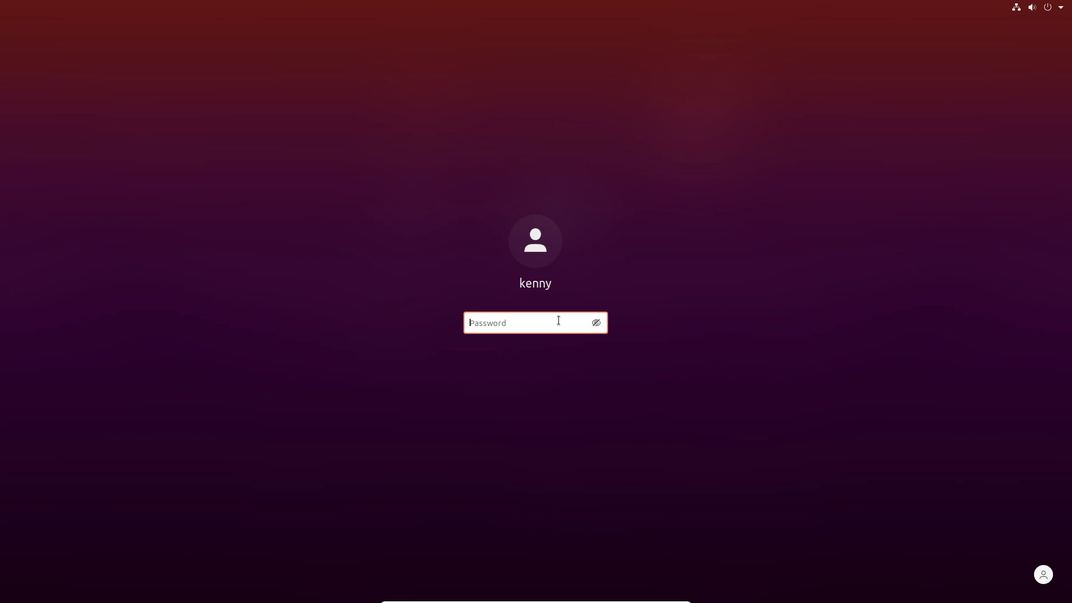
Enter the account password and toggle its visibility: reveal, mask, then reveal again.
type("********")
left_click(596, 323)
left_click(595, 325)
left_click(595, 325)
Clear the password field, retype the password, toggle its visibility again, and select the text.
double_click(545, 318)
key("BackSpace")
left_click(600, 322)
left_click(599, 323)
type("password")
left_click(596, 322)
left_click(598, 323)
left_click_drag(532, 322, 385, 296)
Return to the lock-screen clock, then re-enter the password hidden and unlock the session.
key("Escape")
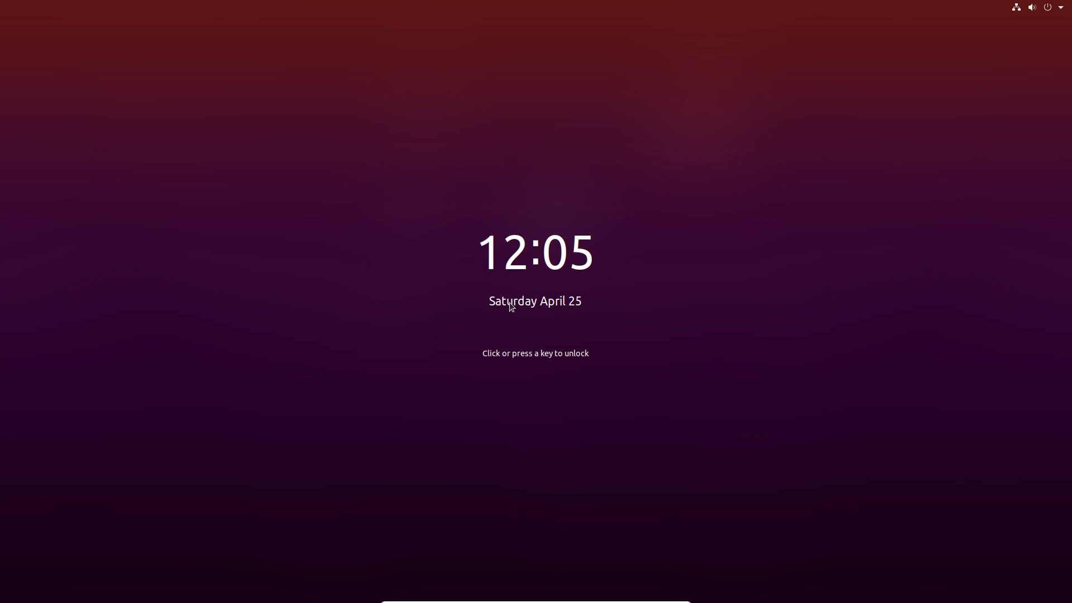
left_click(555, 28)
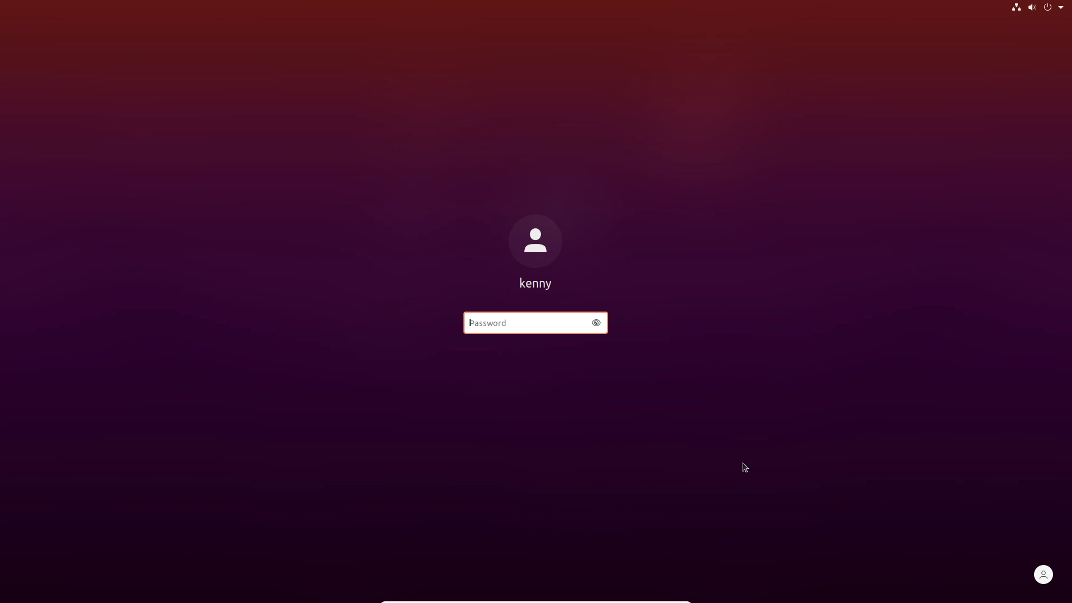
left_click(595, 324)
type("******")
key("Return")
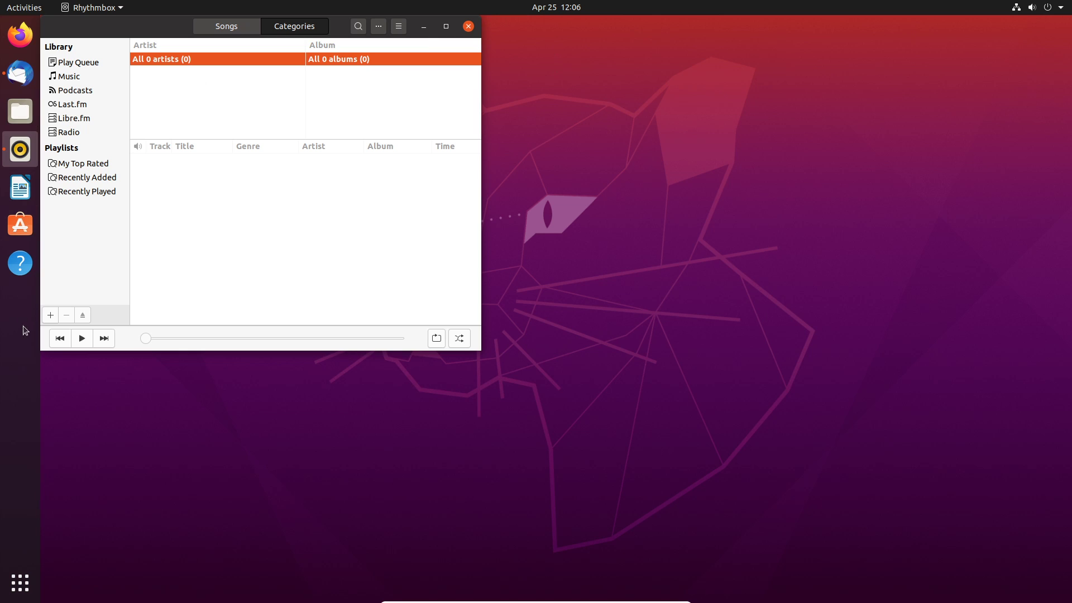
Set Window colors to Dark in Settings > Appearance and view the darkened desktop.
left_click(20, 583)
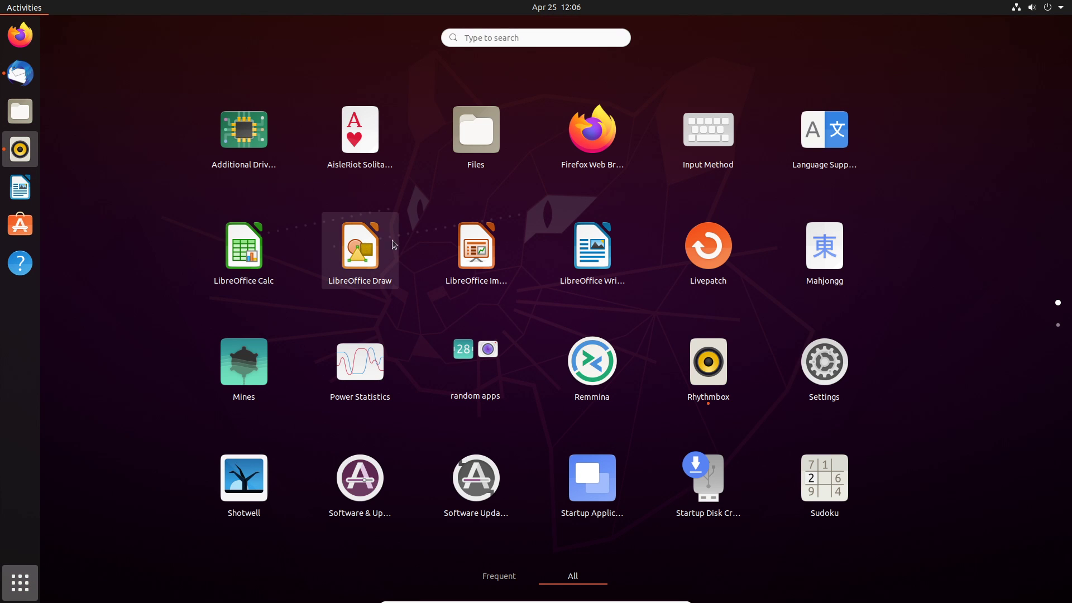
left_click(798, 347)
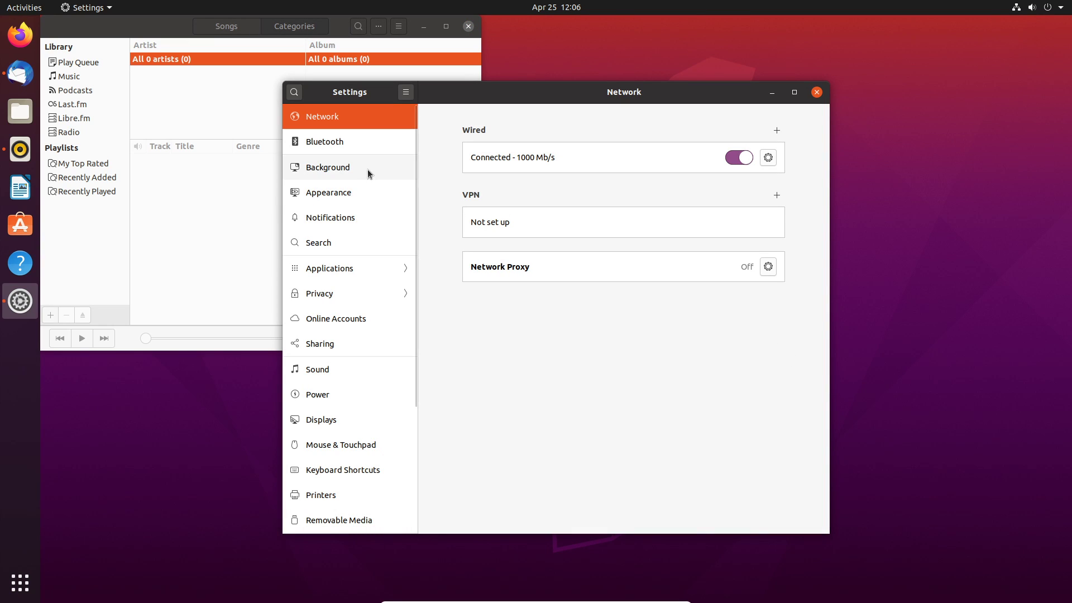
left_click(353, 194)
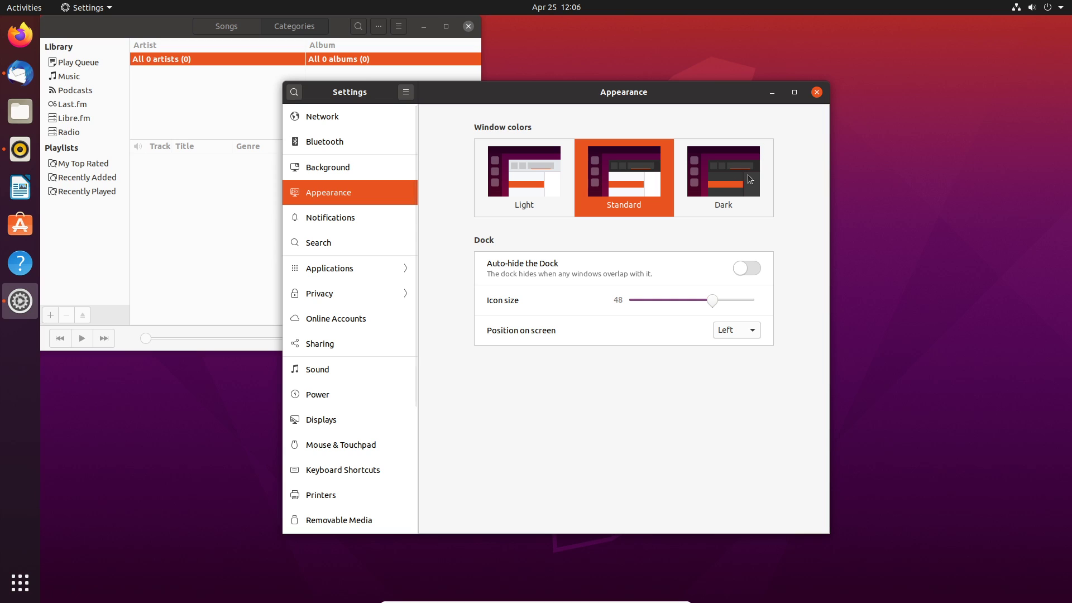
left_click(724, 185)
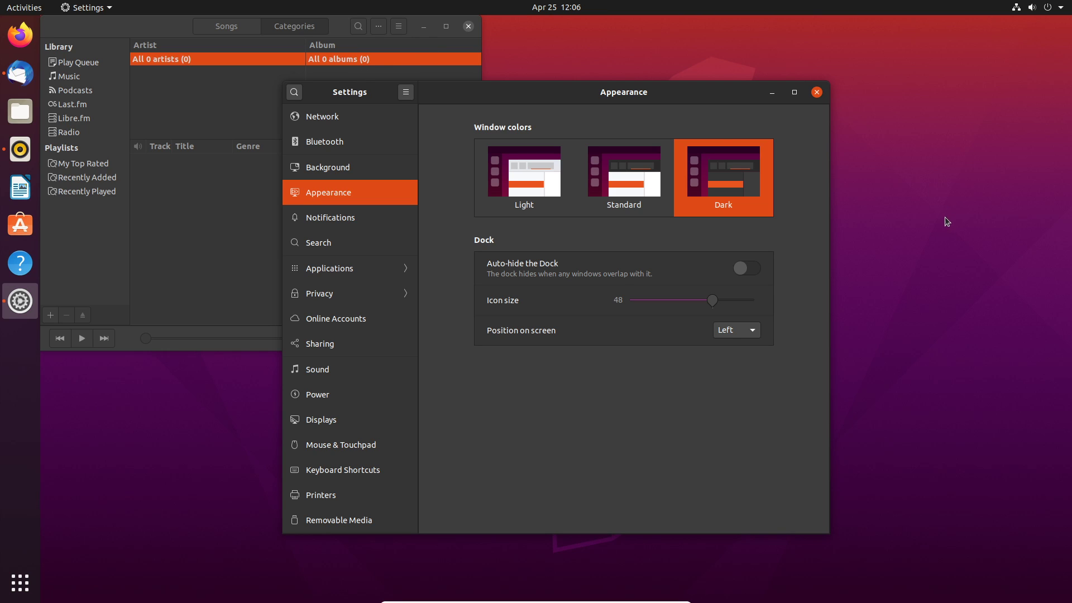
left_click(877, 166)
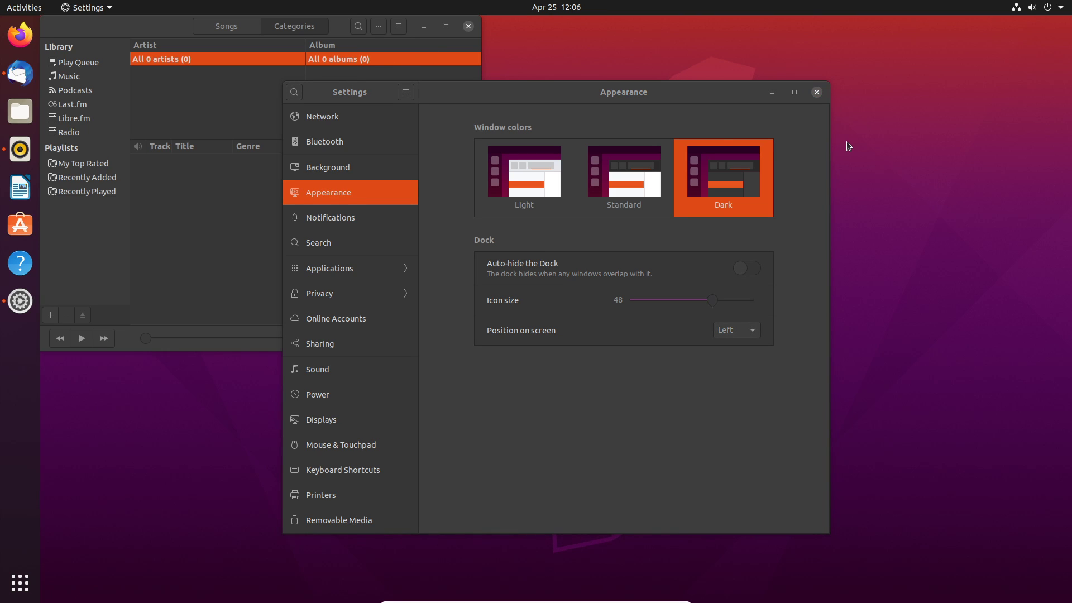
Run uname -r in a new terminal (kernel 5.4.0-26-generic), move it aside, and launch Ubuntu Software.
key("ctrl+alt+t")
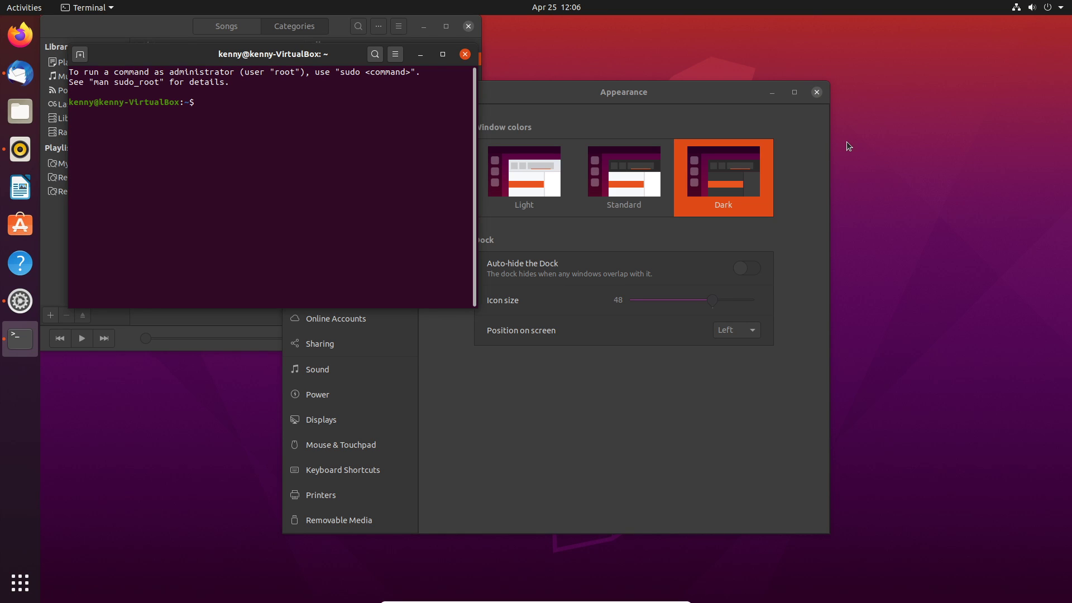
type("uname -r")
key("Return")
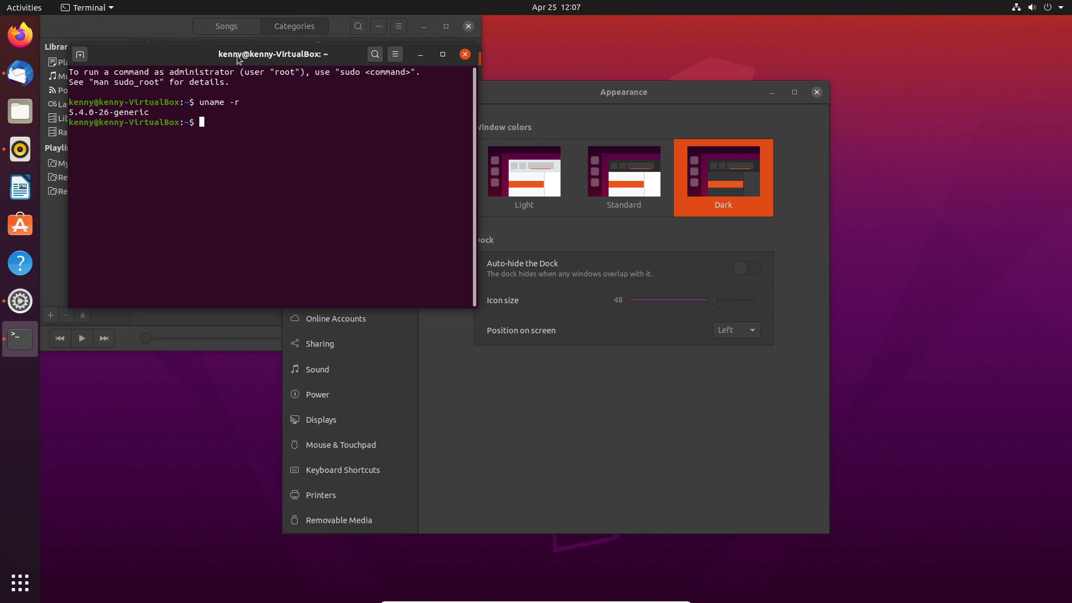
left_click_drag(240, 56, 416, 120)
left_click(20, 225)
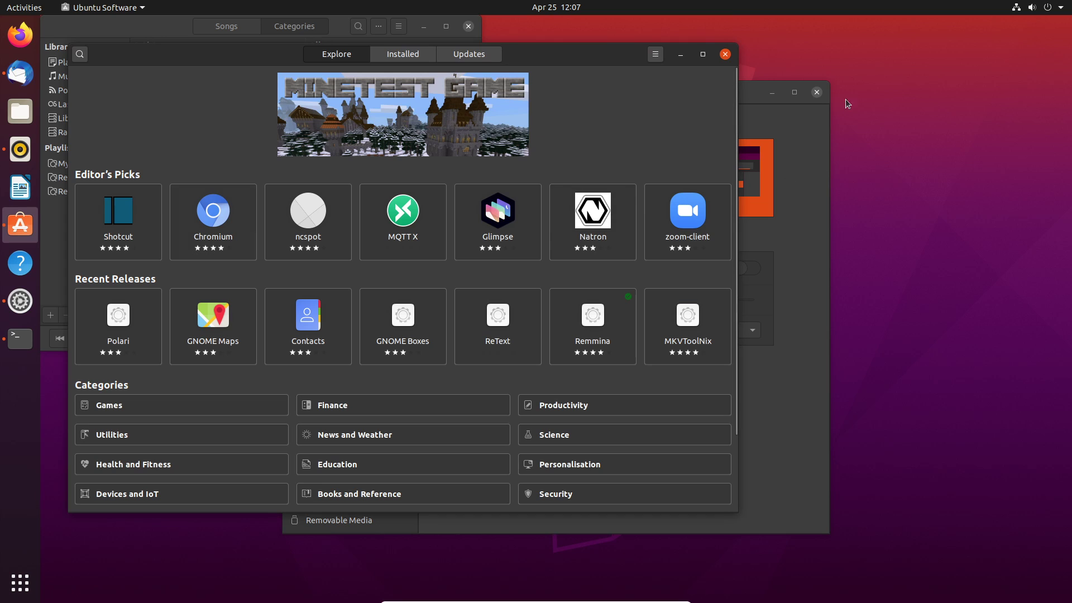
Search the maximized store for pycharm, view PyCharm CE's release channels, and close the store.
left_click(703, 54)
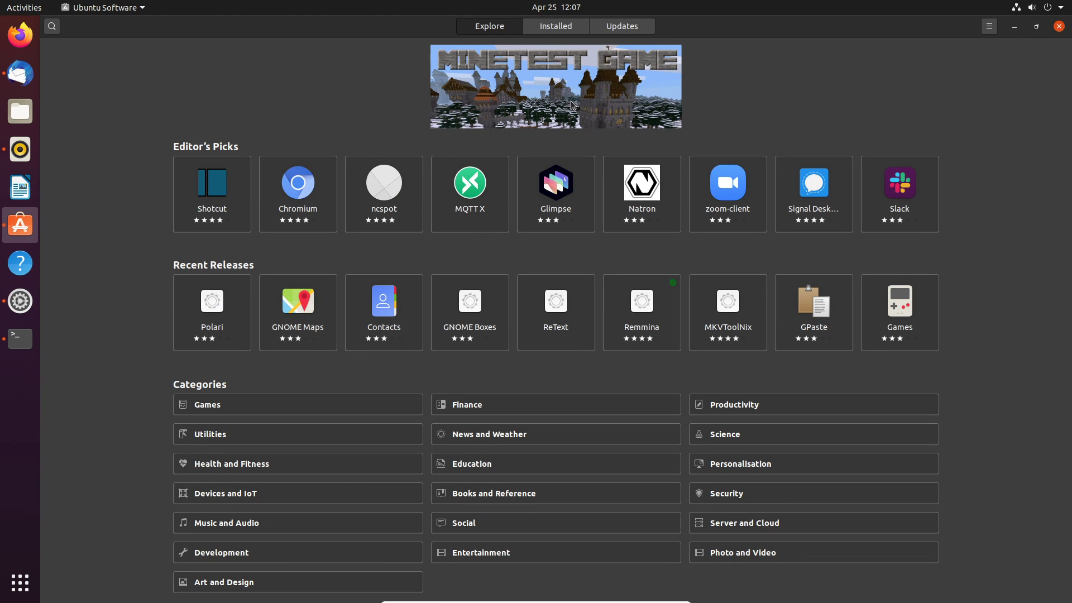
left_click(51, 27)
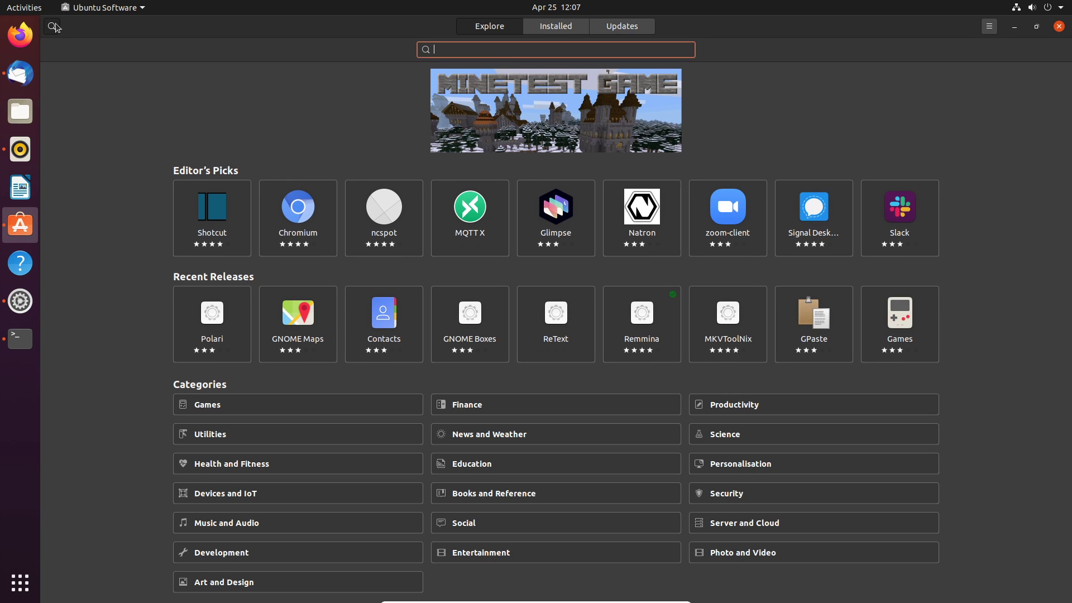
type("pycharm")
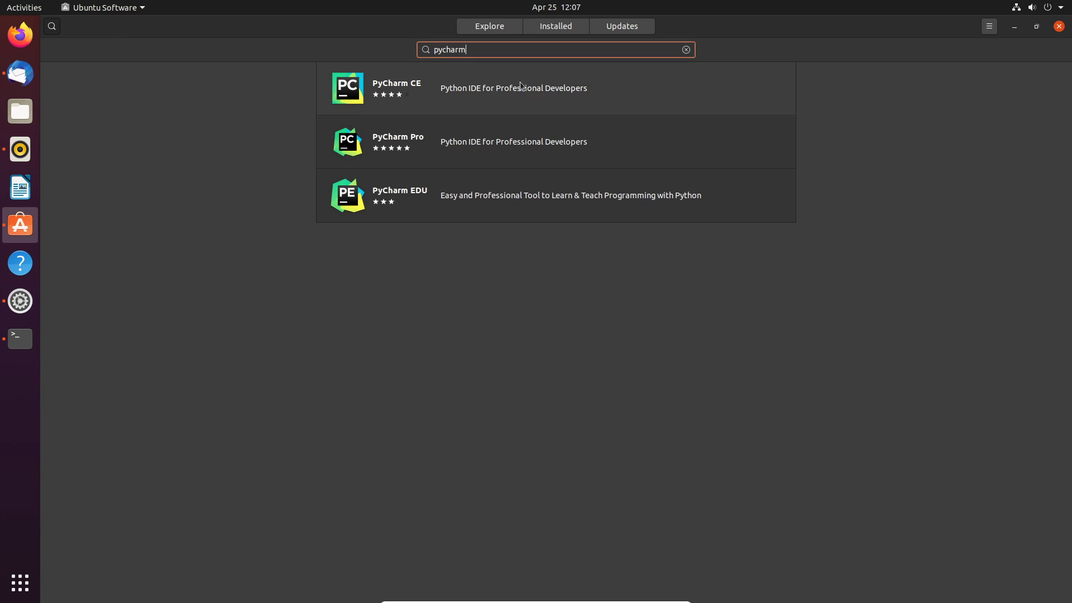
left_click(454, 98)
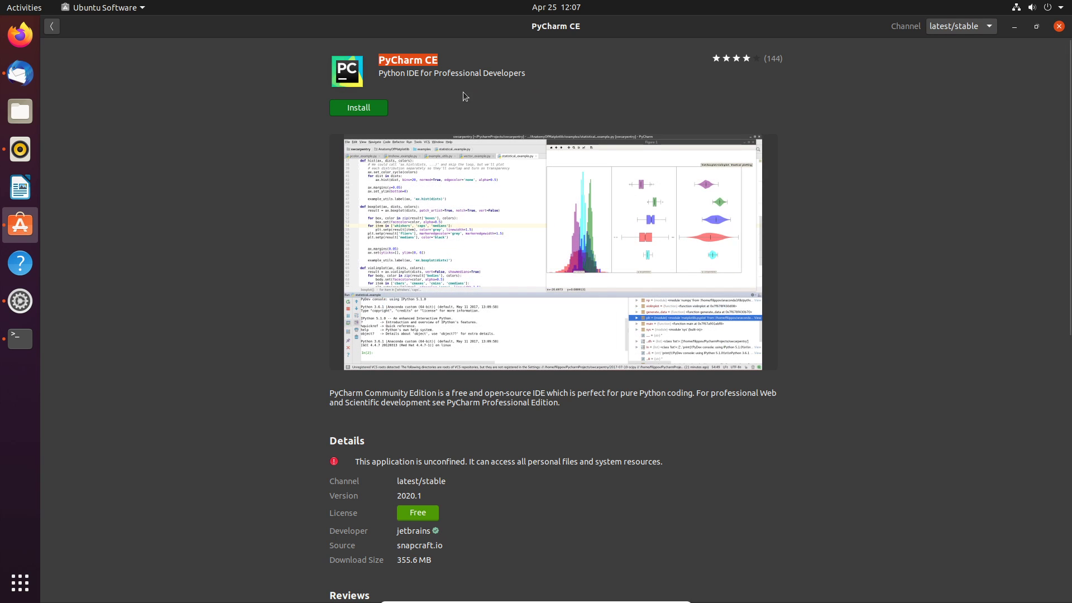
left_click(929, 28)
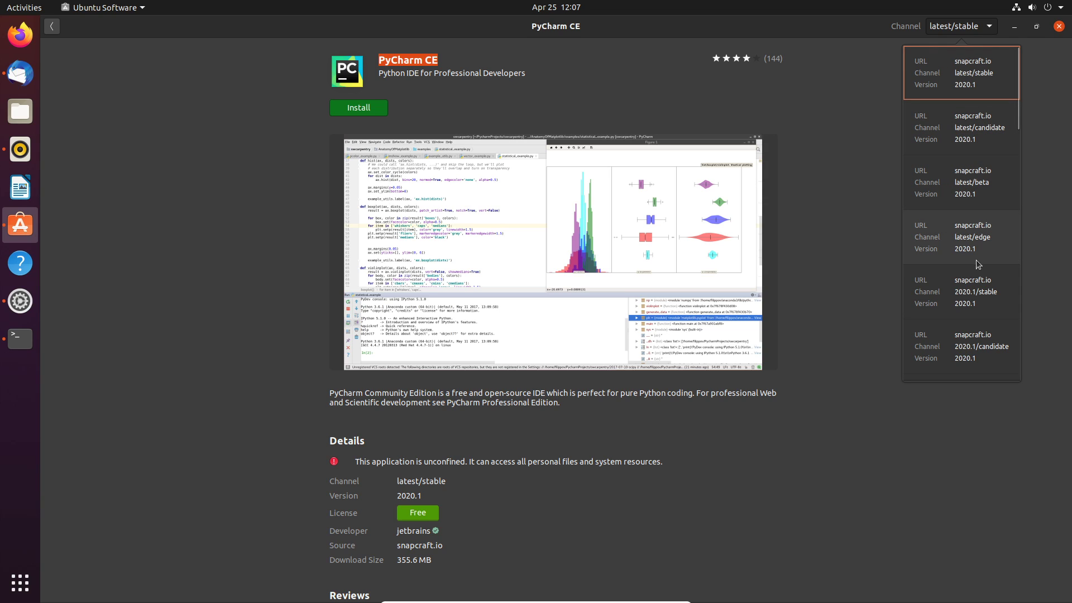
left_click(989, 33)
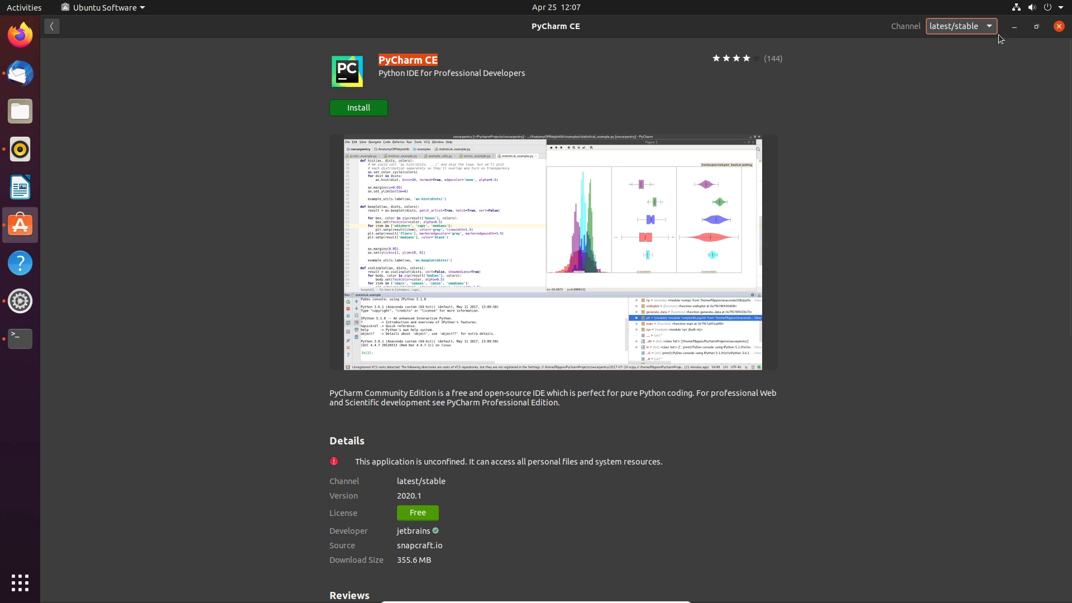
left_click(1059, 28)
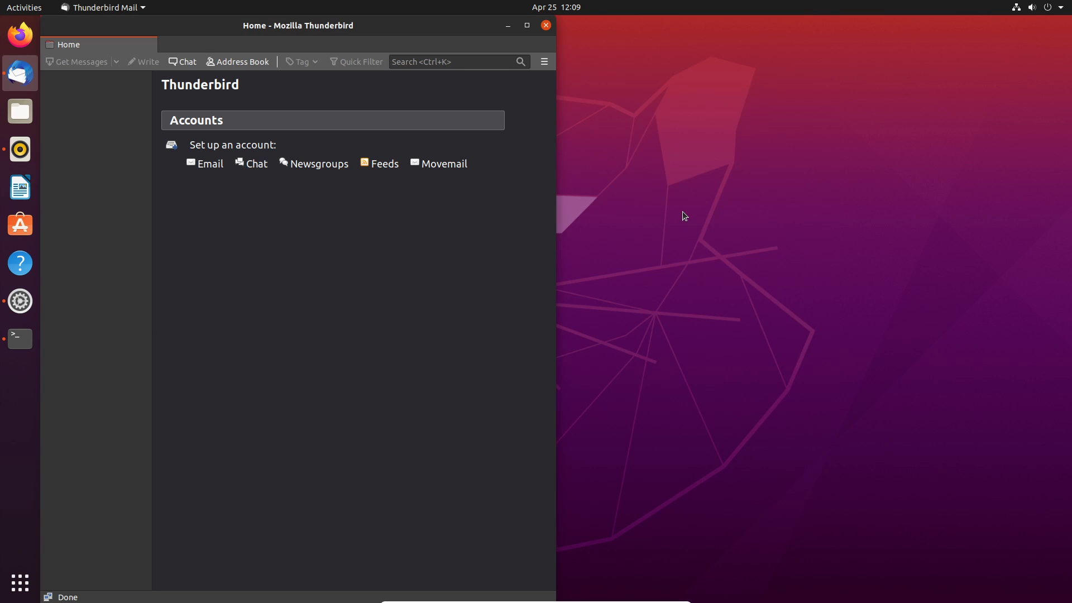
Switch to the terminal's workspace, run htop, and maximize the terminal.
key("ctrl+alt+Up")
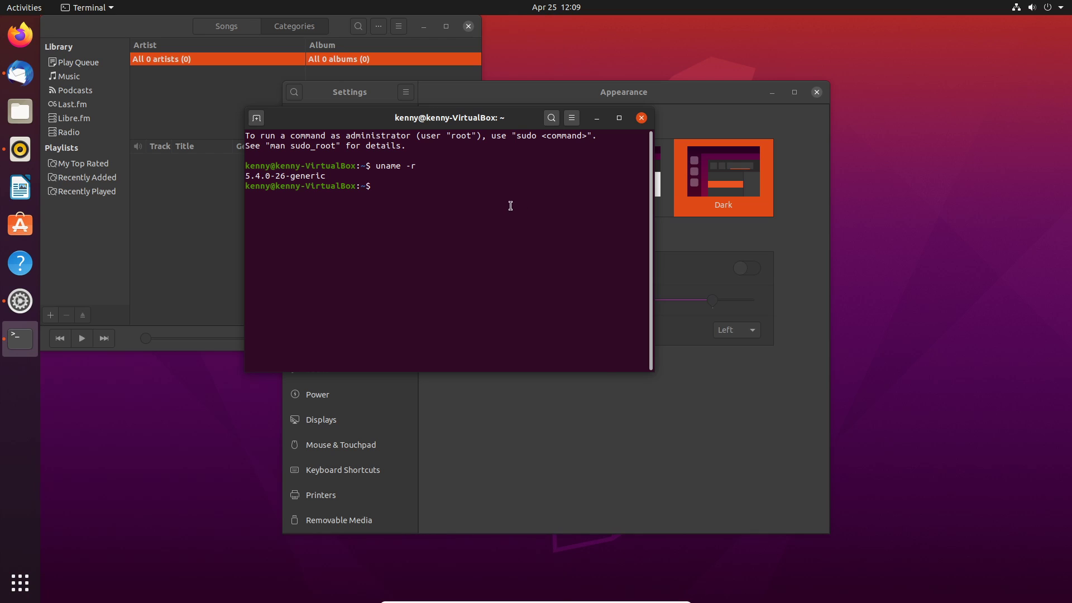
type("htop")
key("Return")
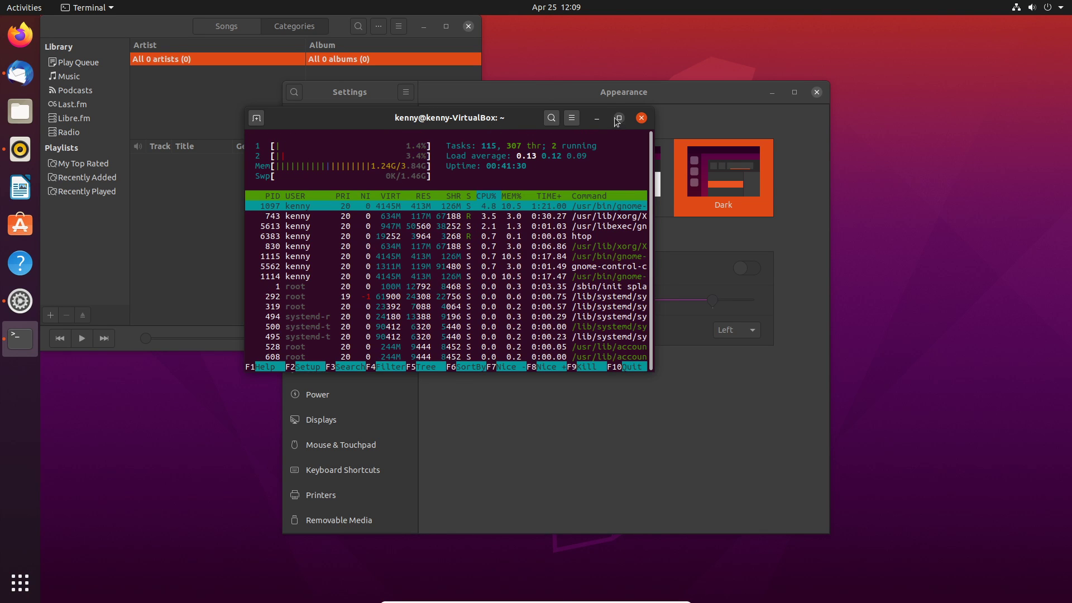
left_click(619, 117)
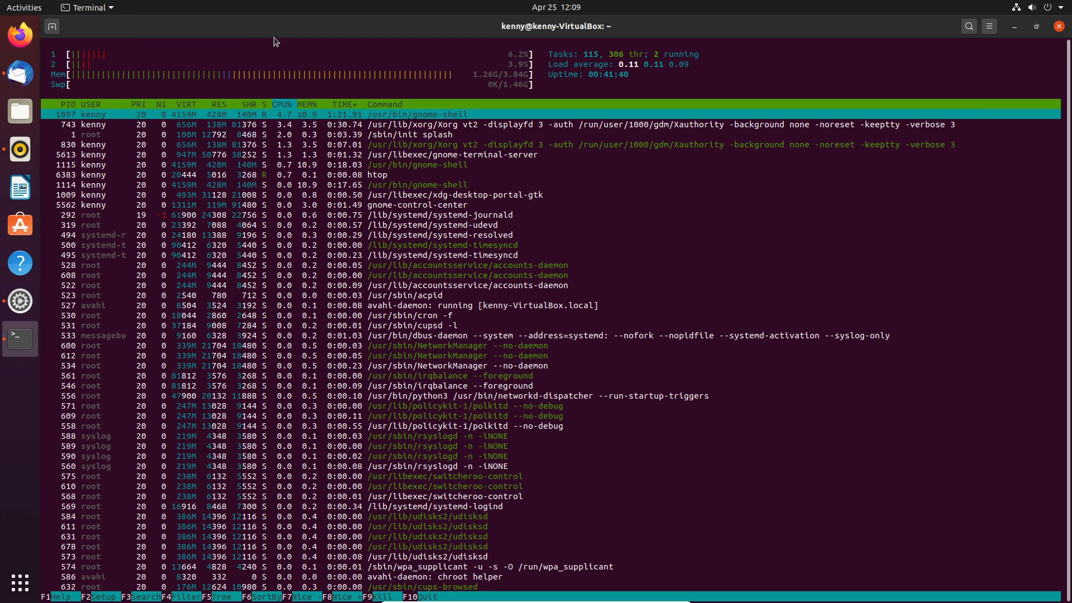
Cycle through the workspaces with Ctrl+Alt+arrows, then restore the htop terminal to the right half.
key("ctrl+alt+Down")
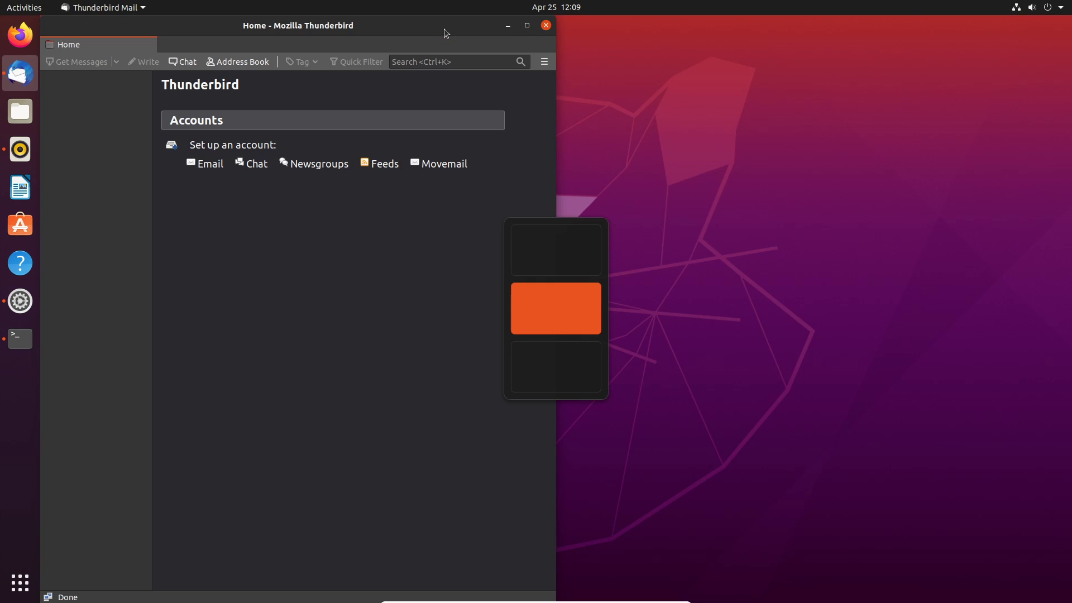
key("ctrl+alt+Down")
key("ctrl+alt+Up")
key("ctrl+alt+Down")
key("ctrl+alt+Up")
key("ctrl+alt+Up")
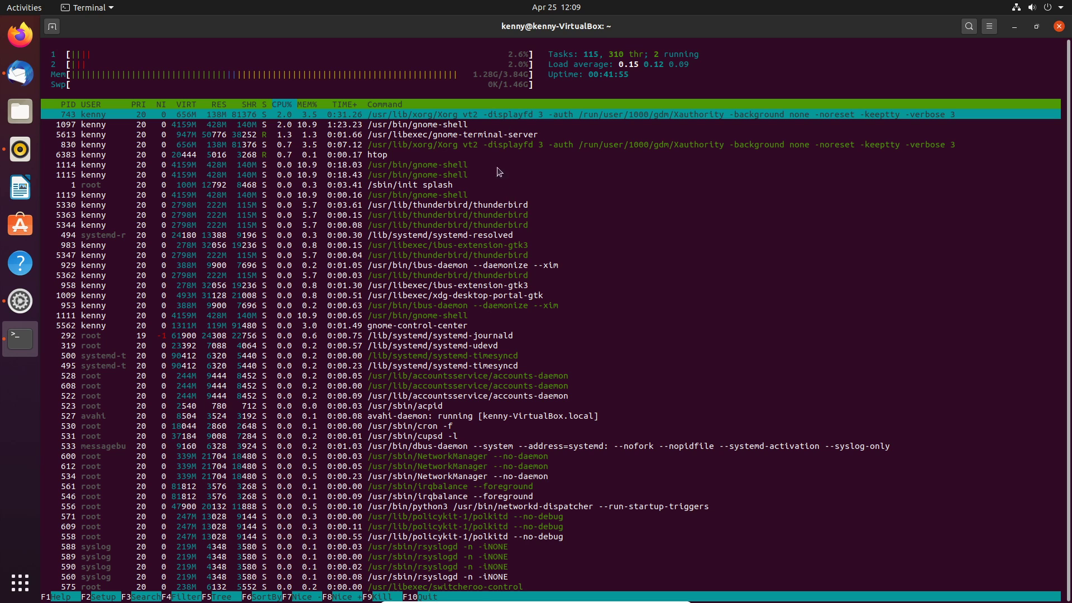
left_click_drag(540, 32, 1070, 187)
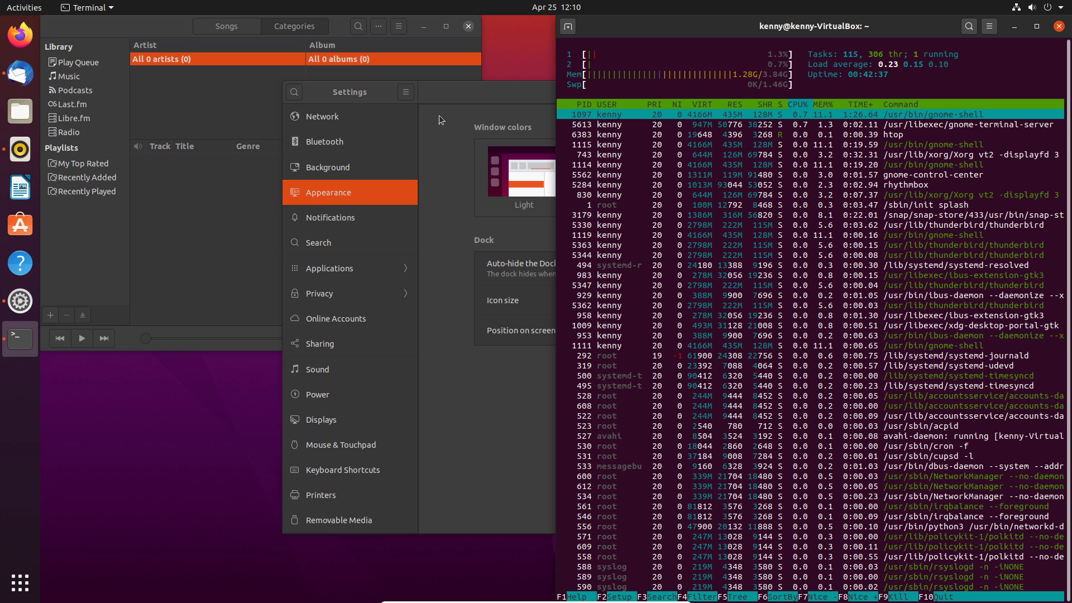
Launch Firefox, place it on the left half, and load google.com in a new tab.
left_click(20, 34)
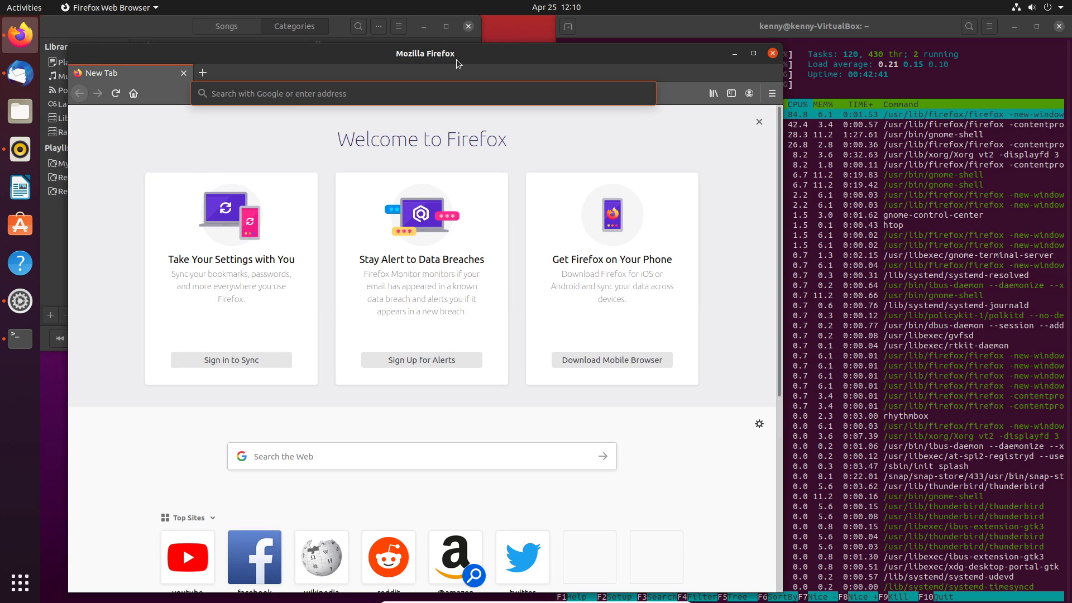
left_click_drag(397, 70, 2, 167)
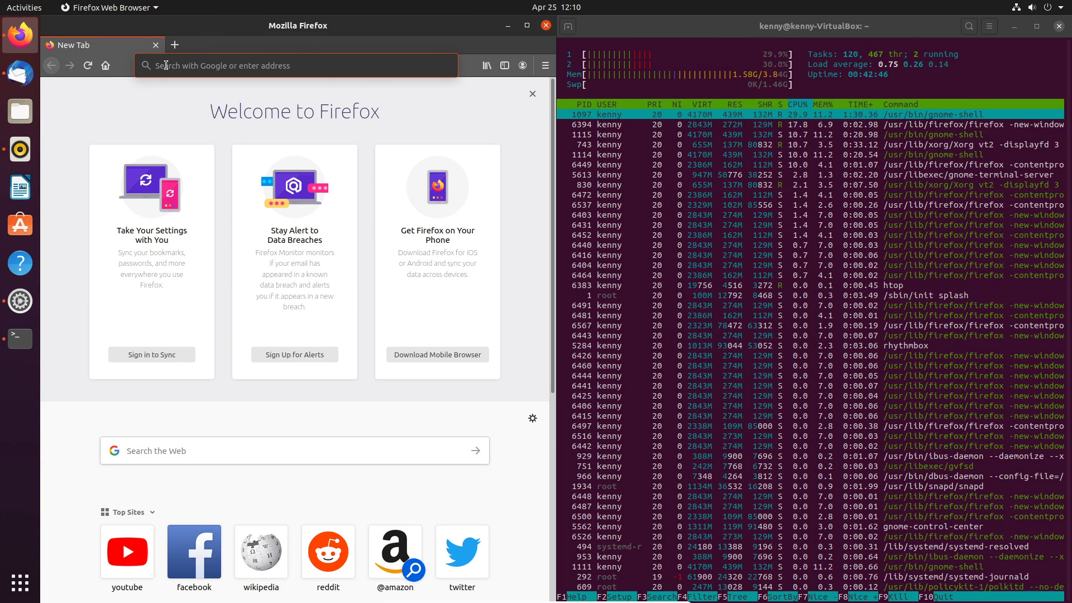
left_click(174, 45)
type("g")
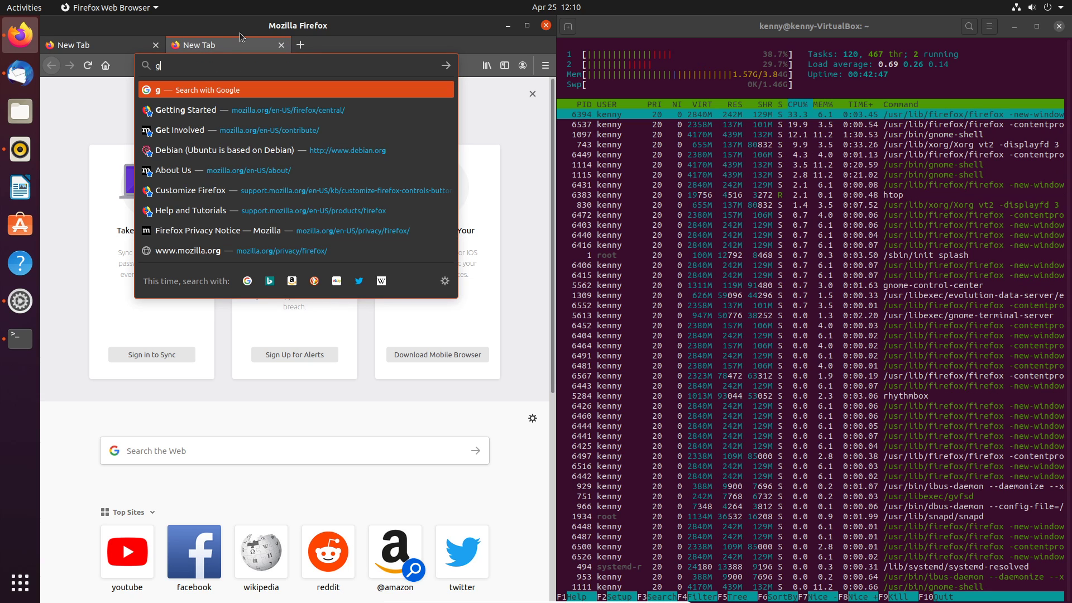
type("oogle.com")
key("Return")
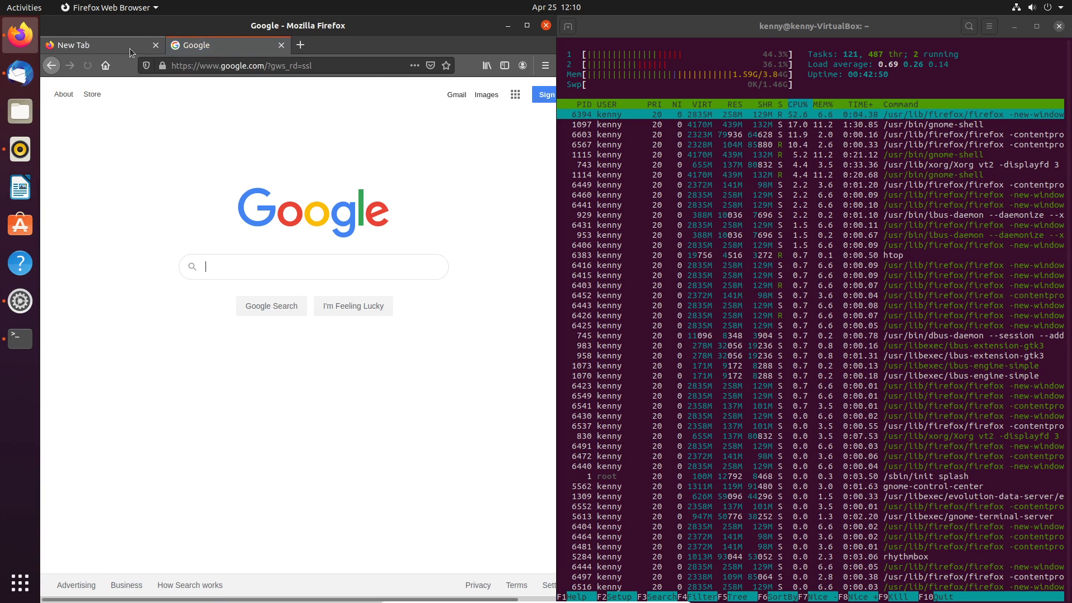
Load youtube.com in the first Firefox tab.
left_click(130, 48)
left_click(205, 70)
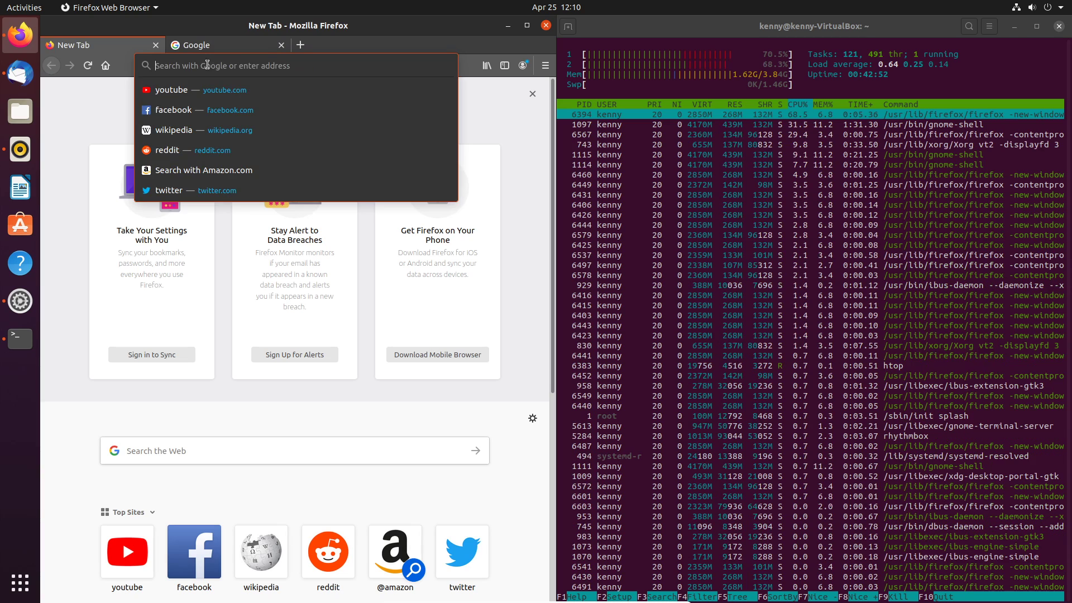
type("youtube.com")
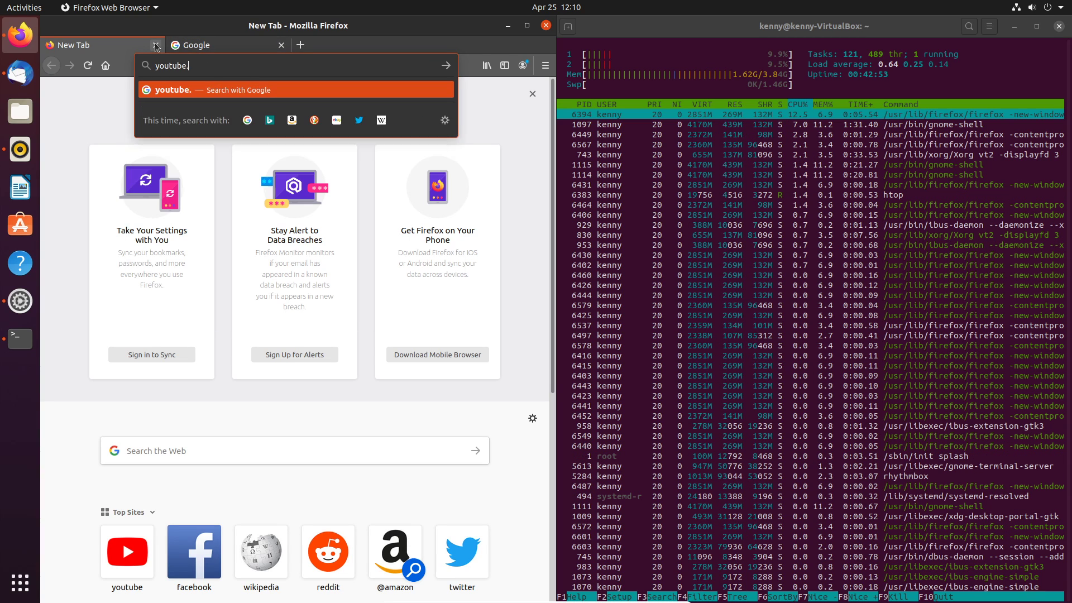
key("Return")
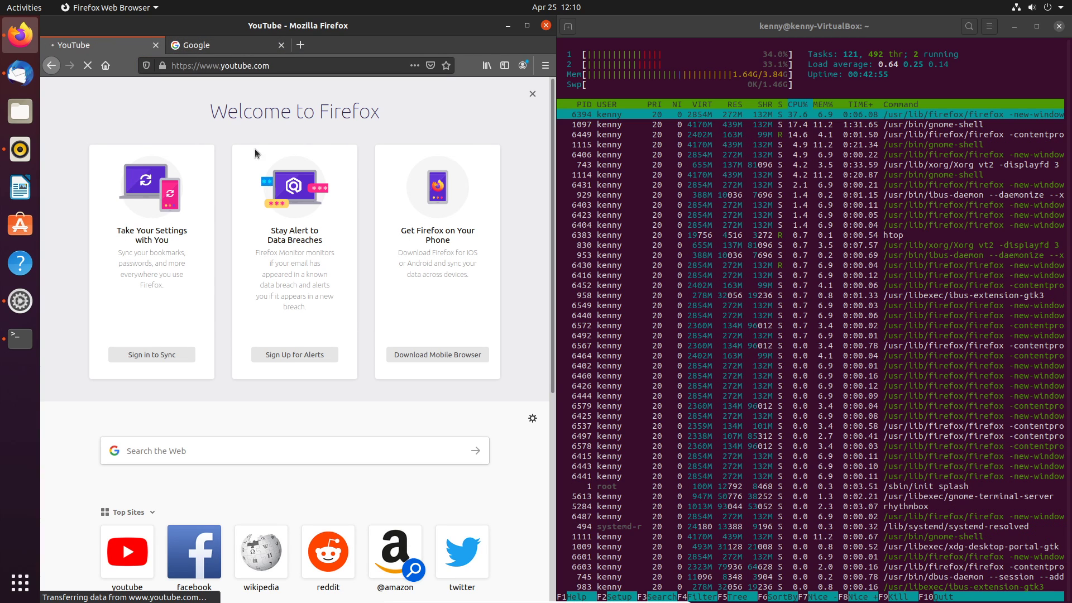